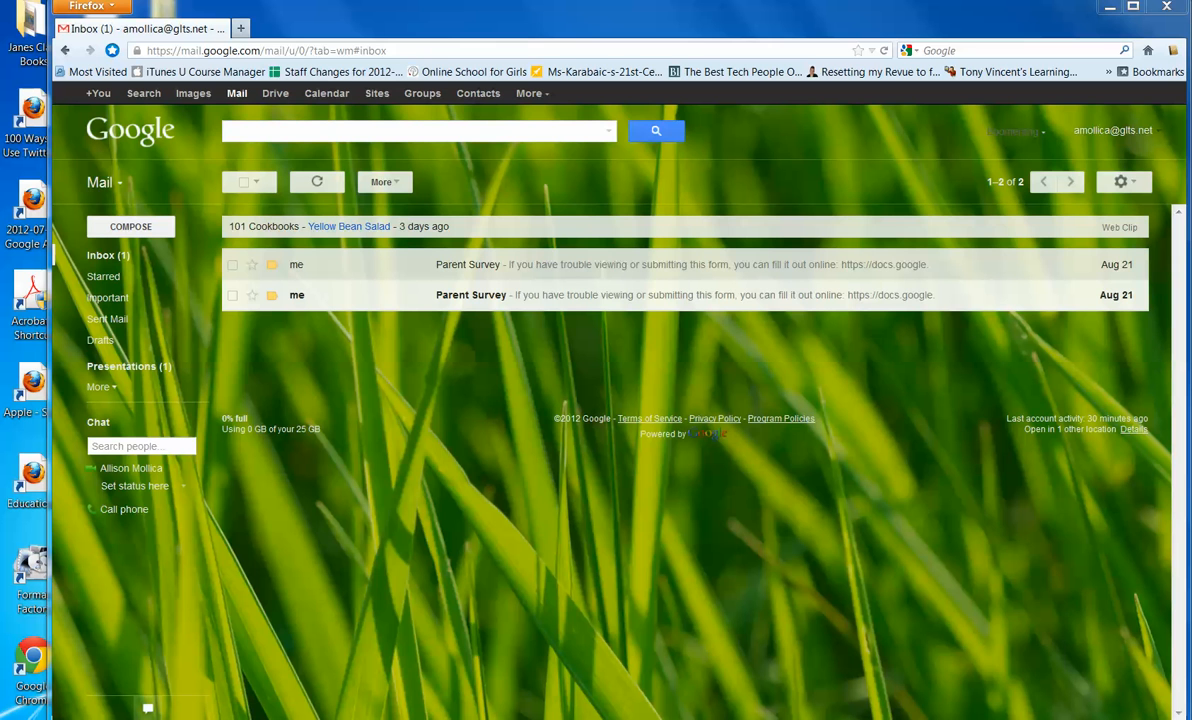
- Open Gmail Settings, go to the Labs tab, and scroll through the list of labs
{"action": "left_click_drag", "start_coordinate": [876, 27], "coordinate": [853, 32]}
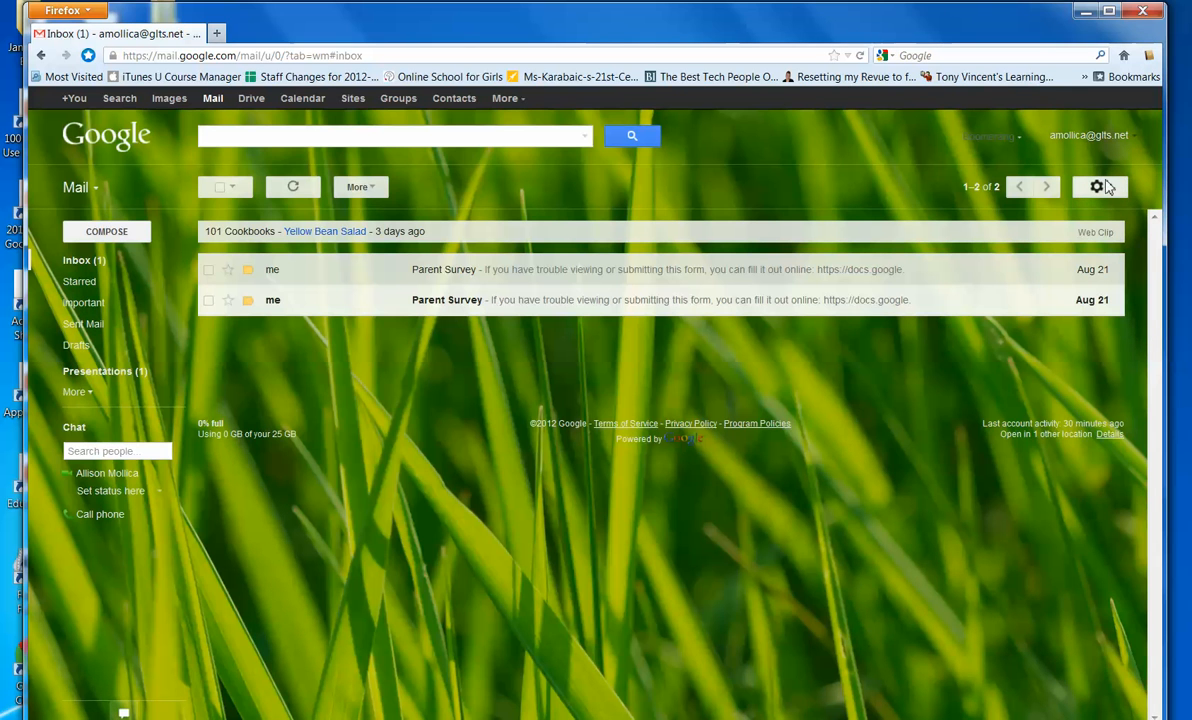
{"action": "left_click", "coordinate": [1108, 193]}
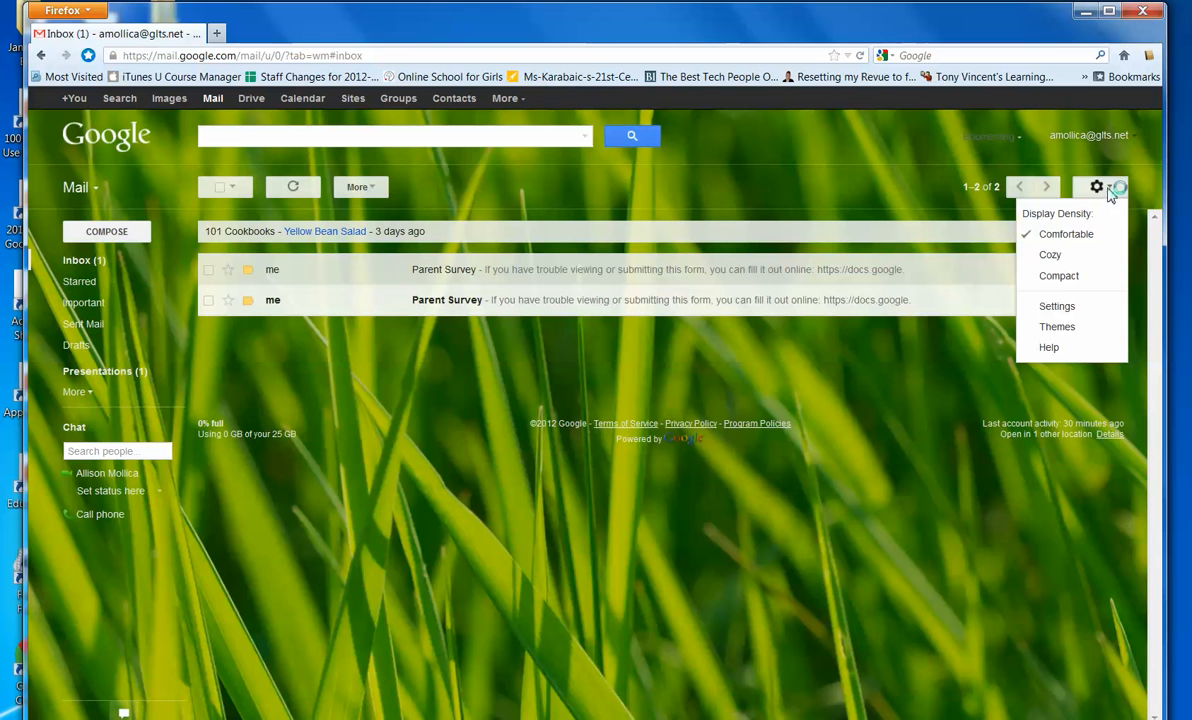
{"action": "left_click", "coordinate": [1075, 310]}
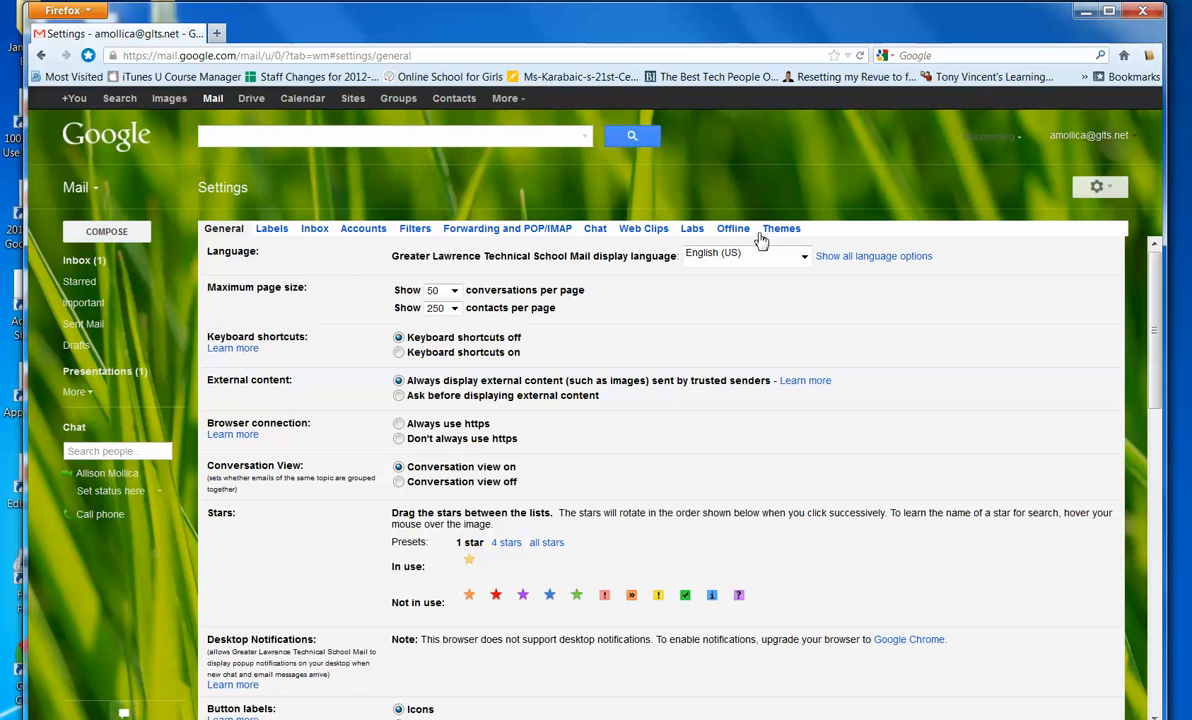
{"action": "left_click", "coordinate": [692, 230]}
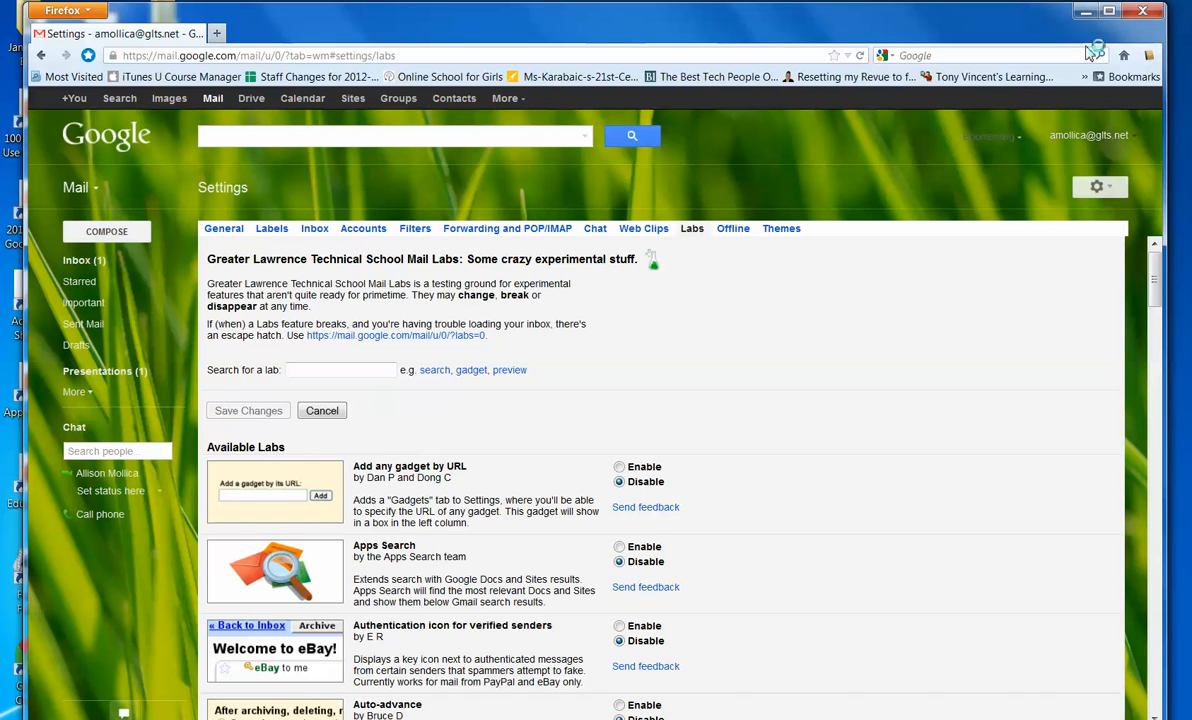
{"action": "left_click_drag", "start_coordinate": [1157, 283], "coordinate": [1157, 305]}
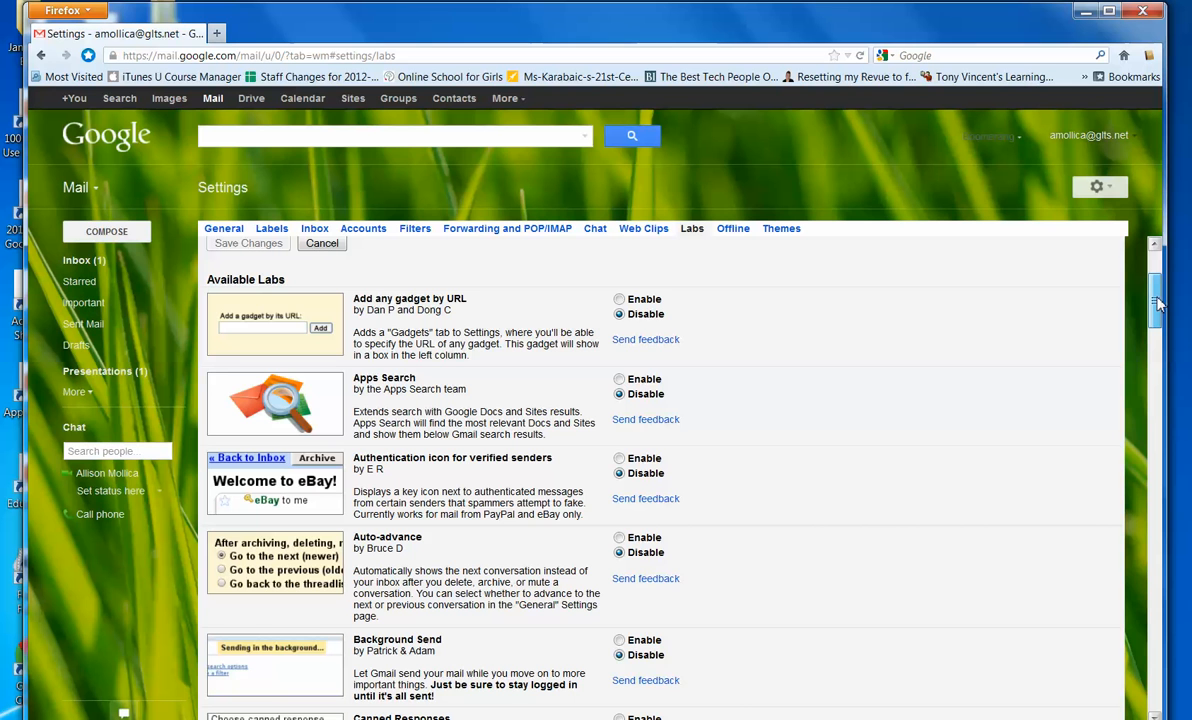
{"action": "left_click_drag", "start_coordinate": [1157, 305], "coordinate": [1160, 258]}
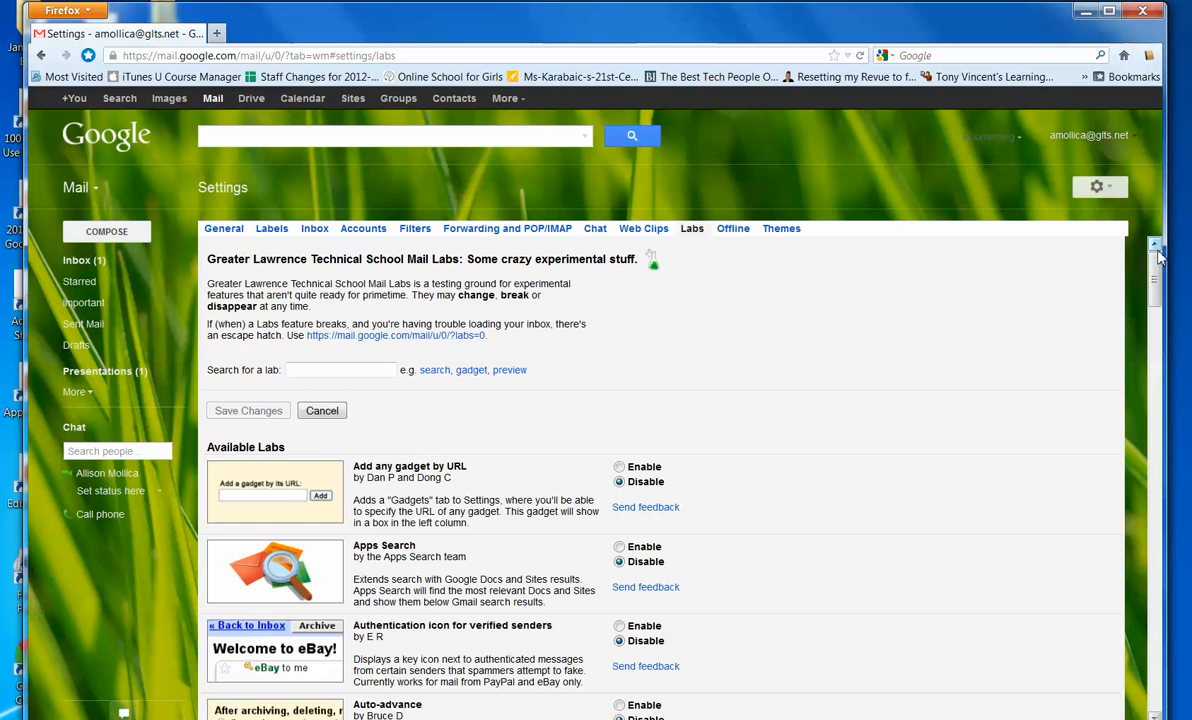
{"action": "left_click", "coordinate": [1158, 254]}
- Filter the labs by 'undo', zoom the page in, and save with Undo Send enabled
{"action": "type", "text": "ndo"}
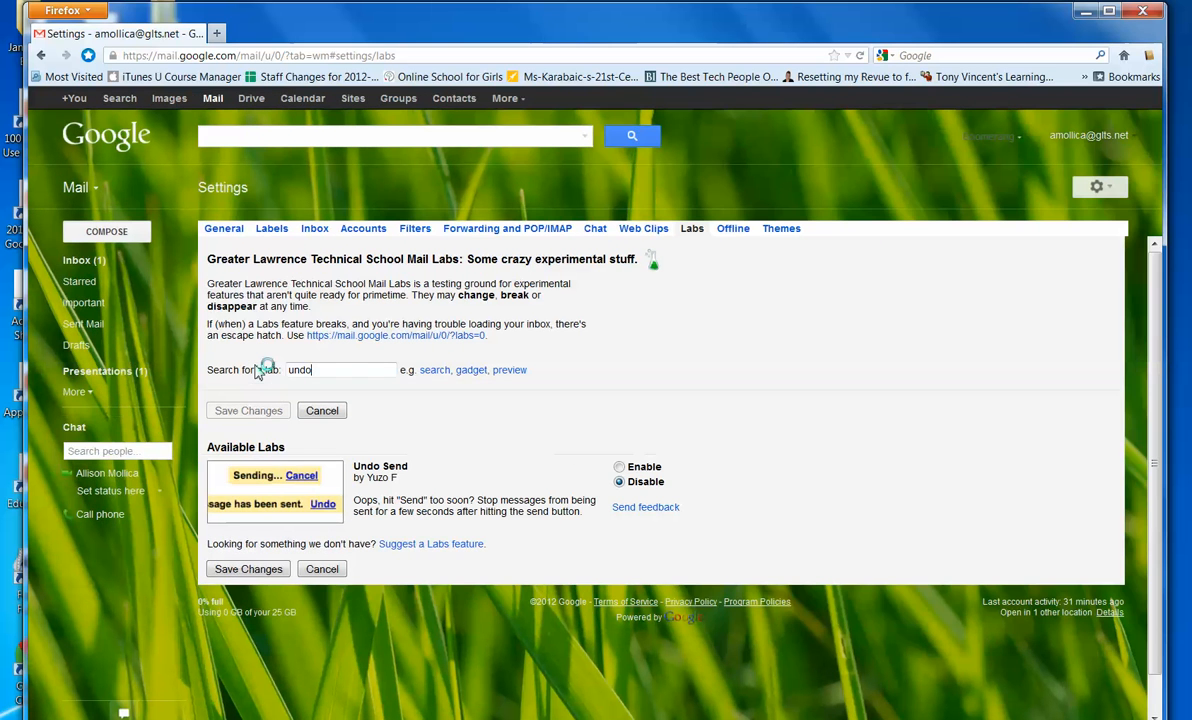
{"action": "key", "text": "ctrl+plus"}
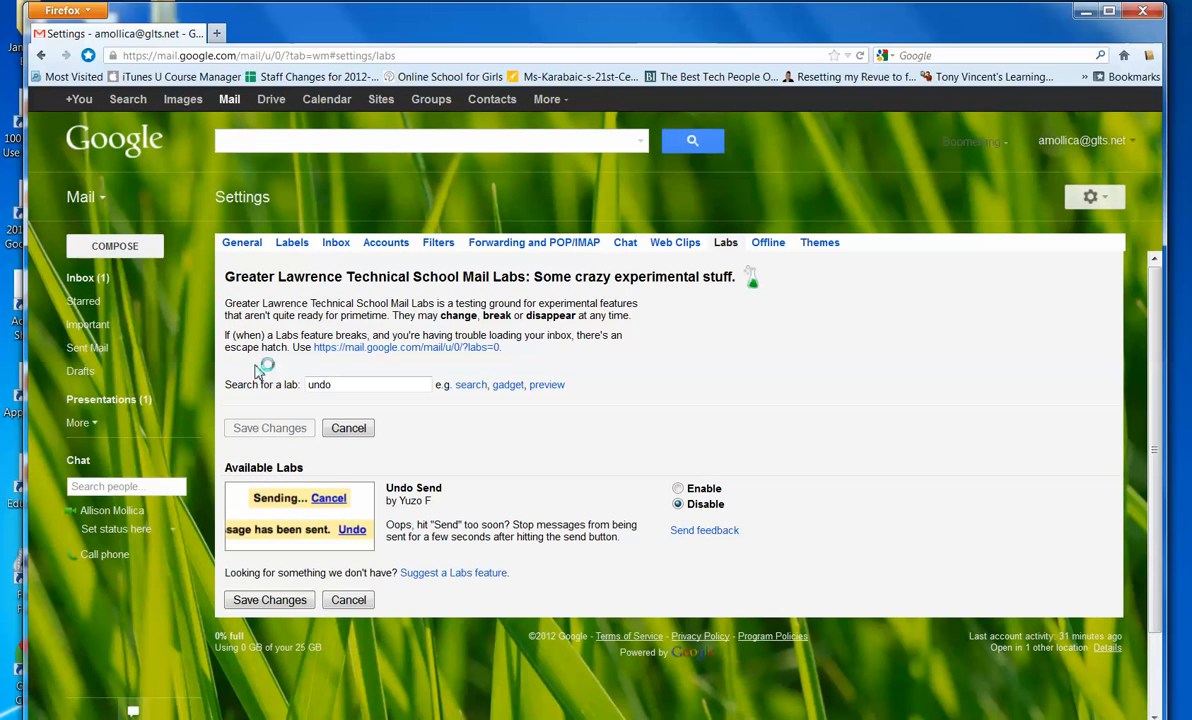
{"action": "key", "text": "ctrl+plus"}
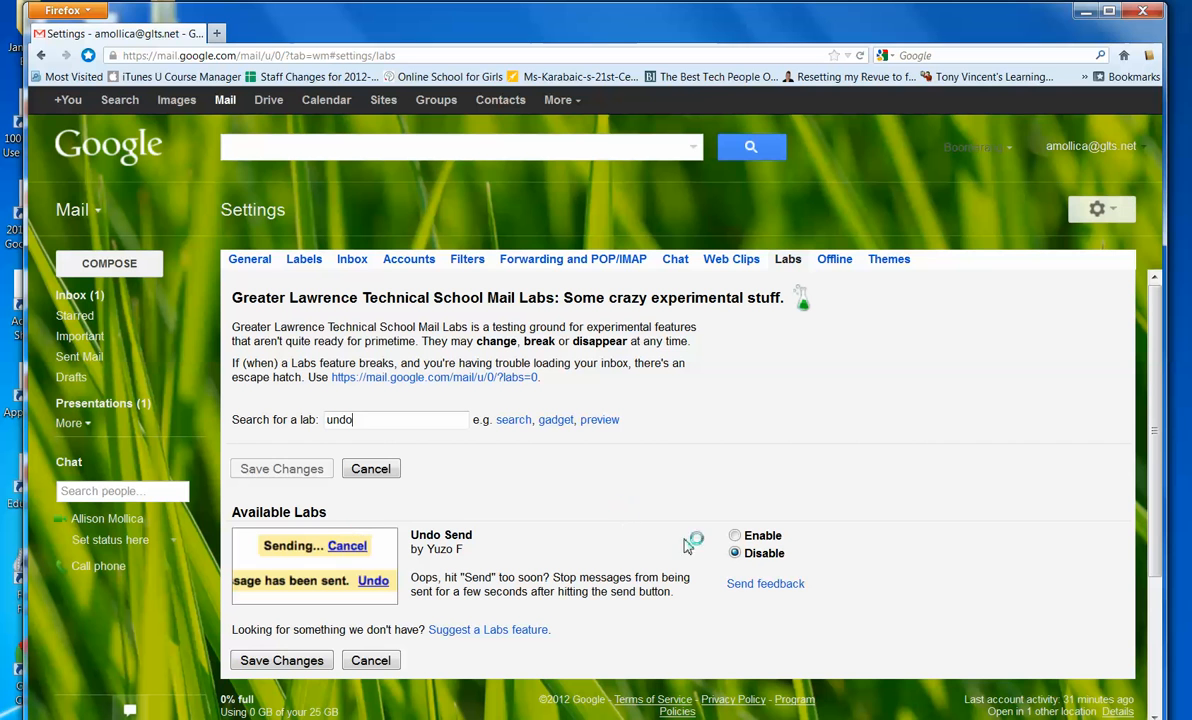
{"action": "left_click_drag", "start_coordinate": [370, 418], "coordinate": [258, 418]}
{"action": "key", "text": "BackSpace"}
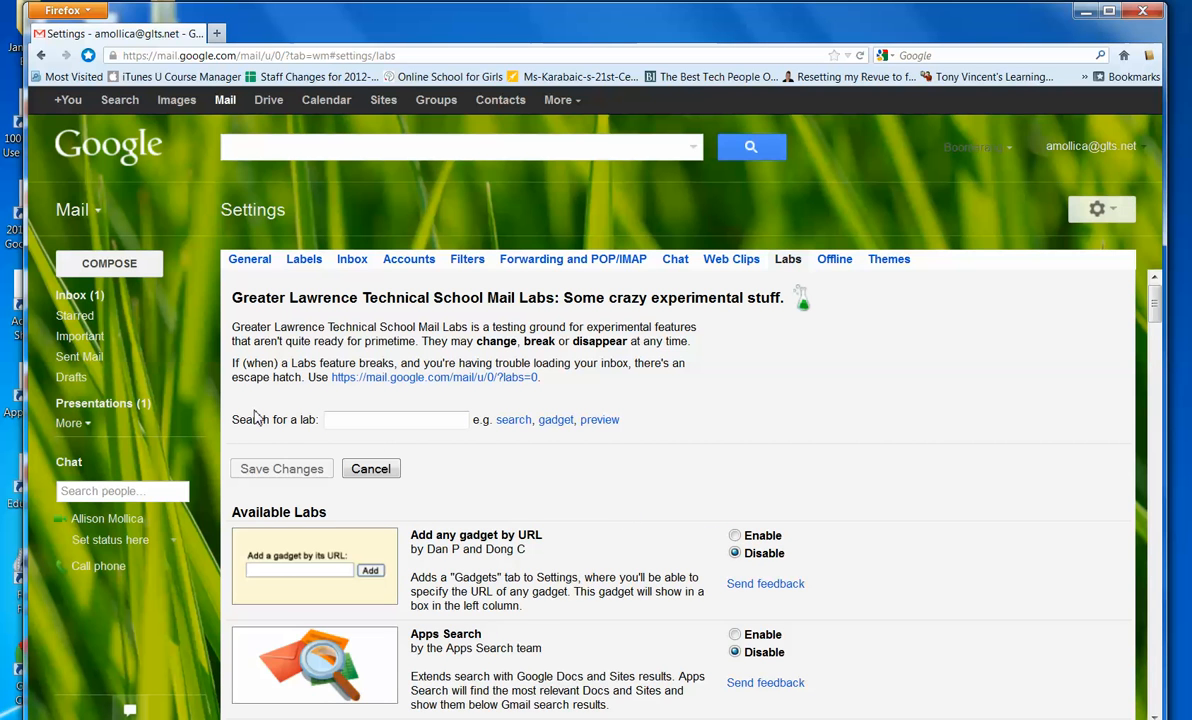
{"action": "type", "text": "unable"}
{"action": "key", "text": "BackSpace"}
{"action": "key", "text": "BackSpace"}
{"action": "key", "text": "BackSpace"}
{"action": "key", "text": "BackSpace"}
{"action": "type", "text": "do"}
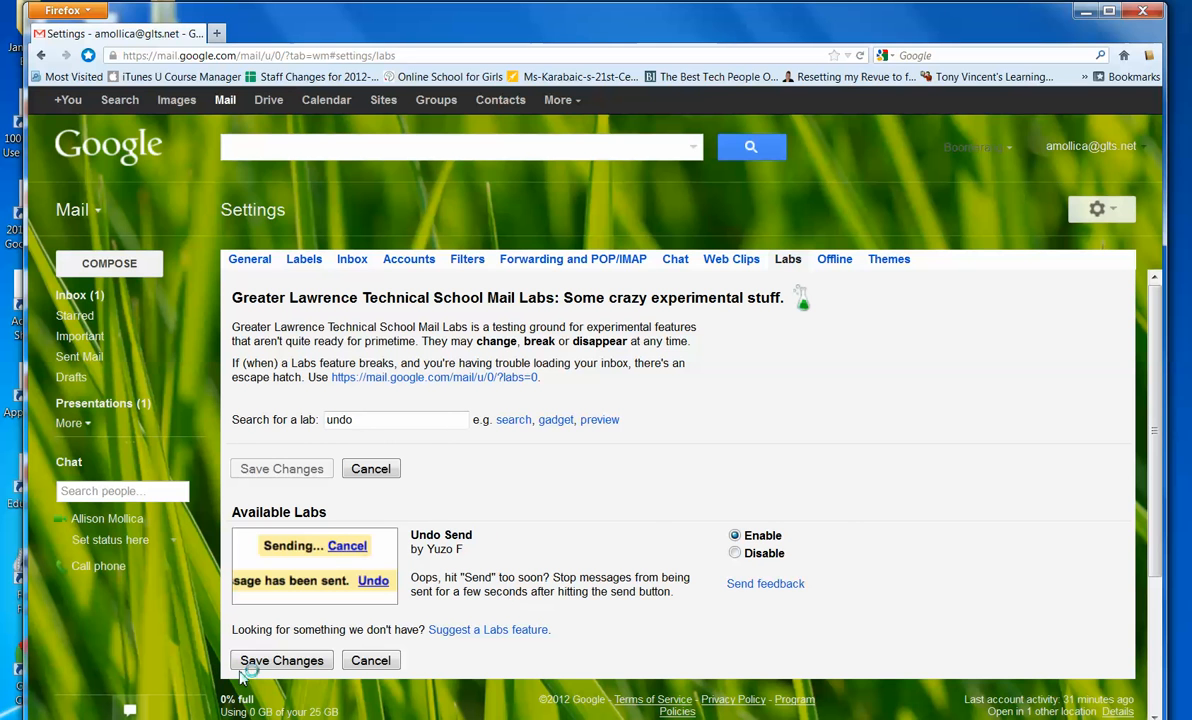
{"action": "left_click", "coordinate": [272, 662]}
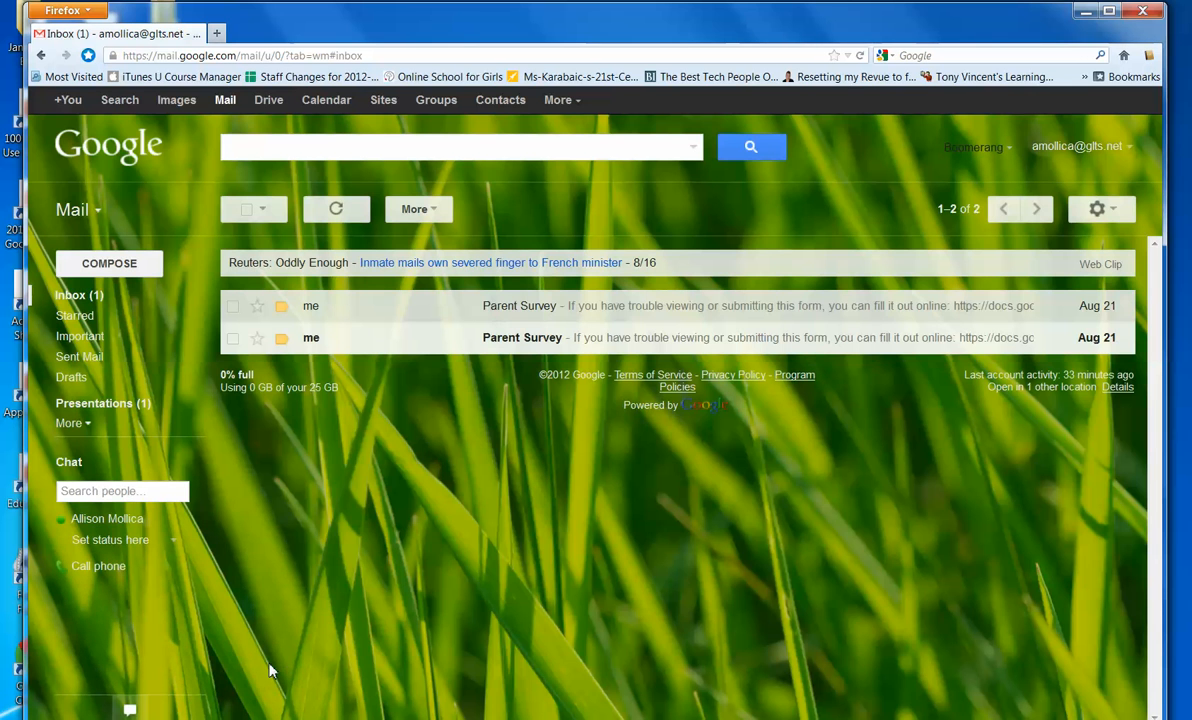
- Set the Send cancellation period to 30 seconds in General settings and save
{"action": "left_click", "coordinate": [1104, 210]}
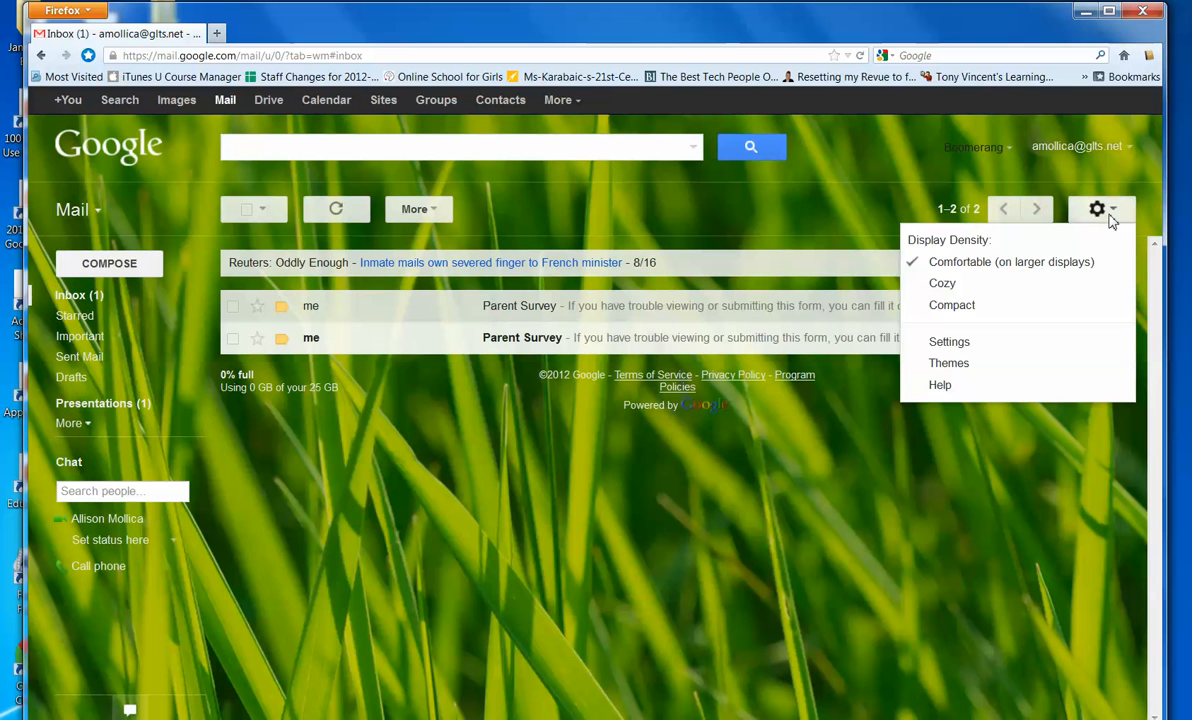
{"action": "left_click", "coordinate": [950, 342]}
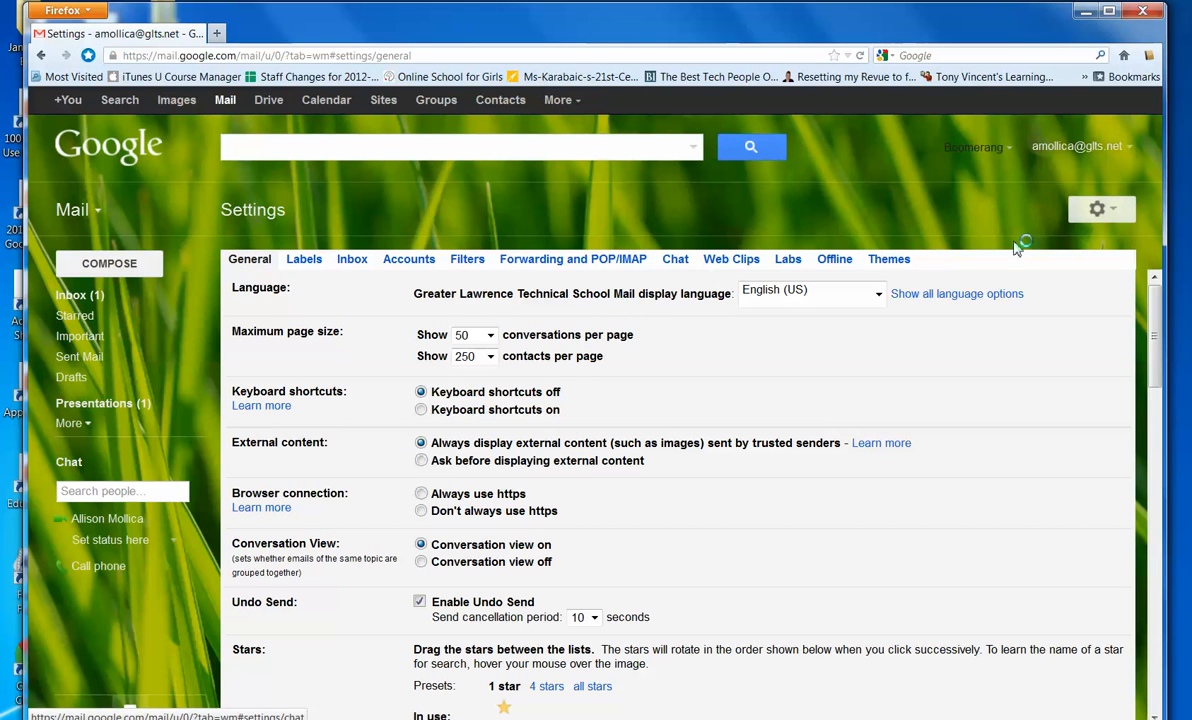
{"action": "left_click_drag", "start_coordinate": [1156, 324], "coordinate": [1157, 355]}
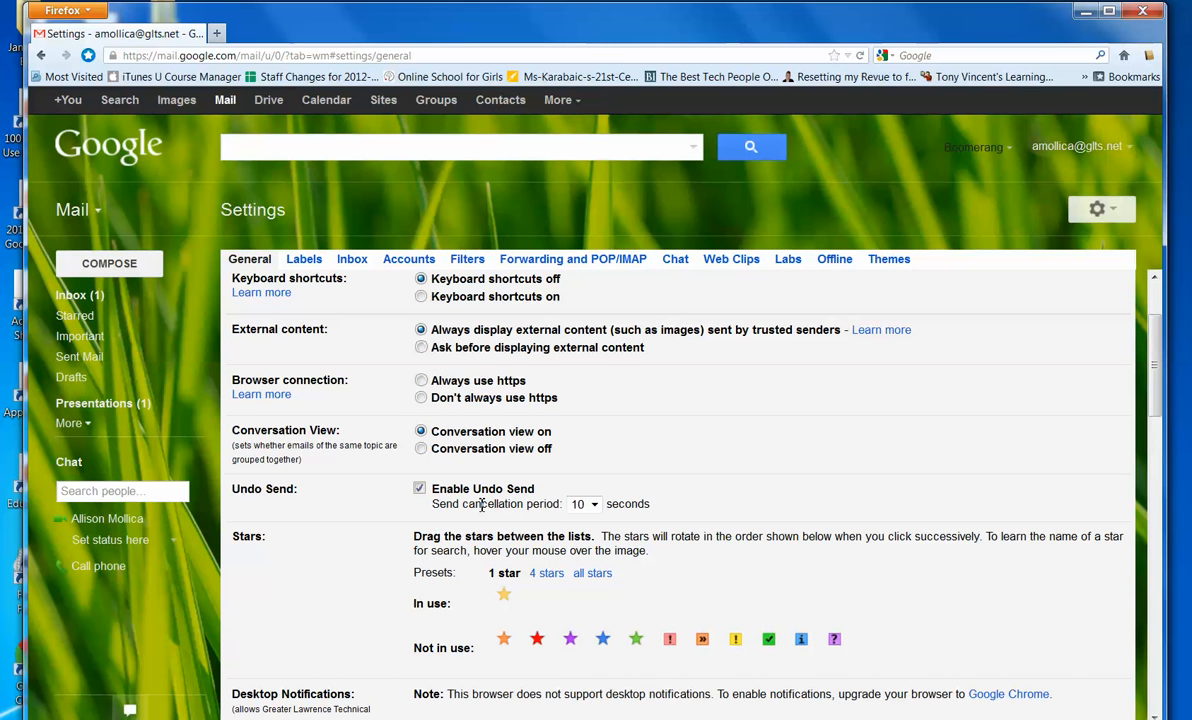
{"action": "left_click", "coordinate": [594, 505]}
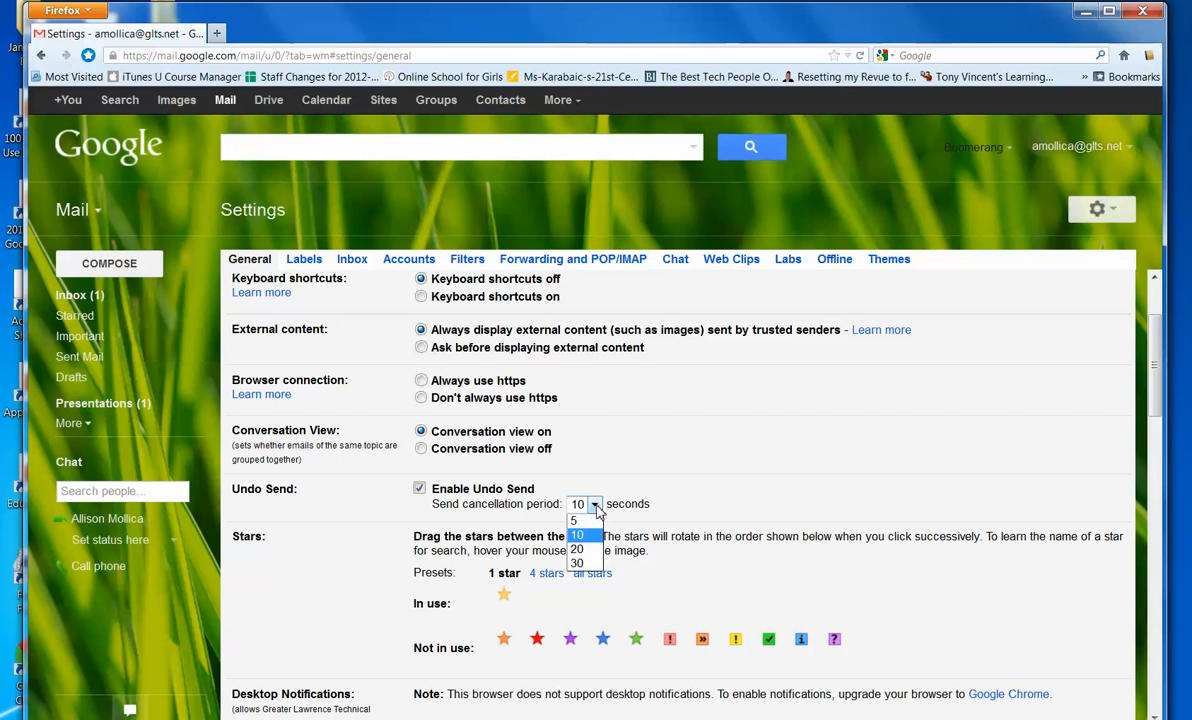
{"action": "left_click", "coordinate": [583, 570]}
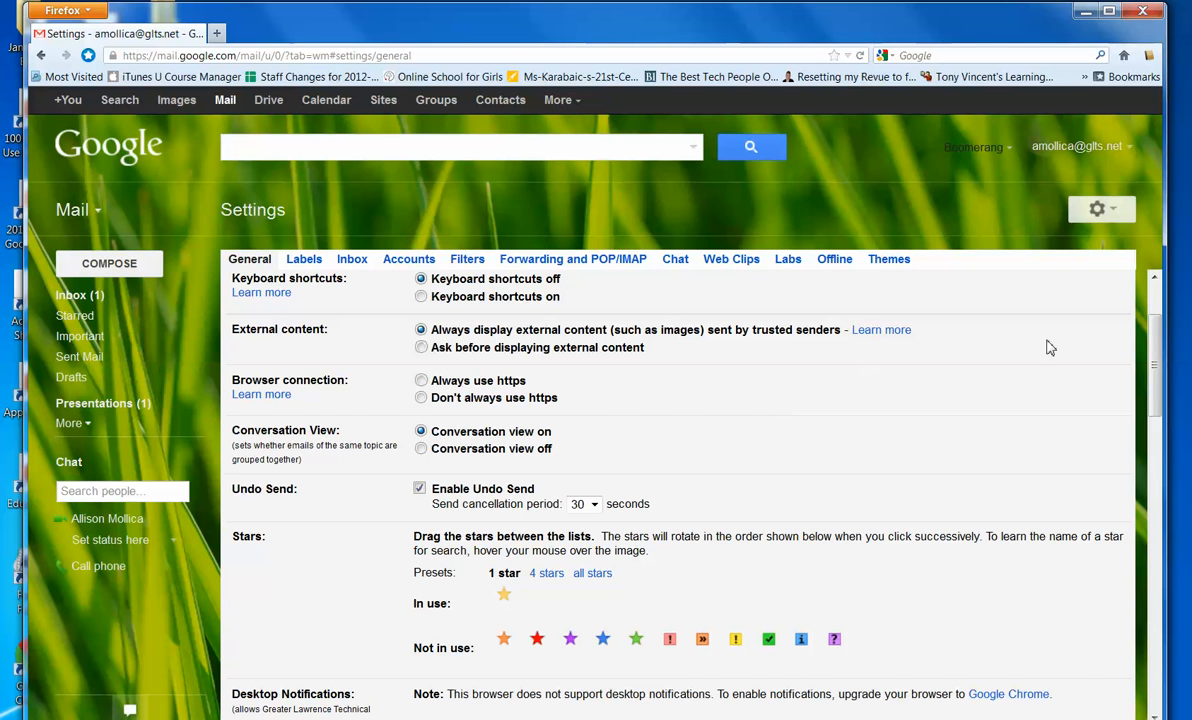
{"action": "scroll", "coordinate": [720, 610], "scroll_direction": "down", "scroll_amount": 10}
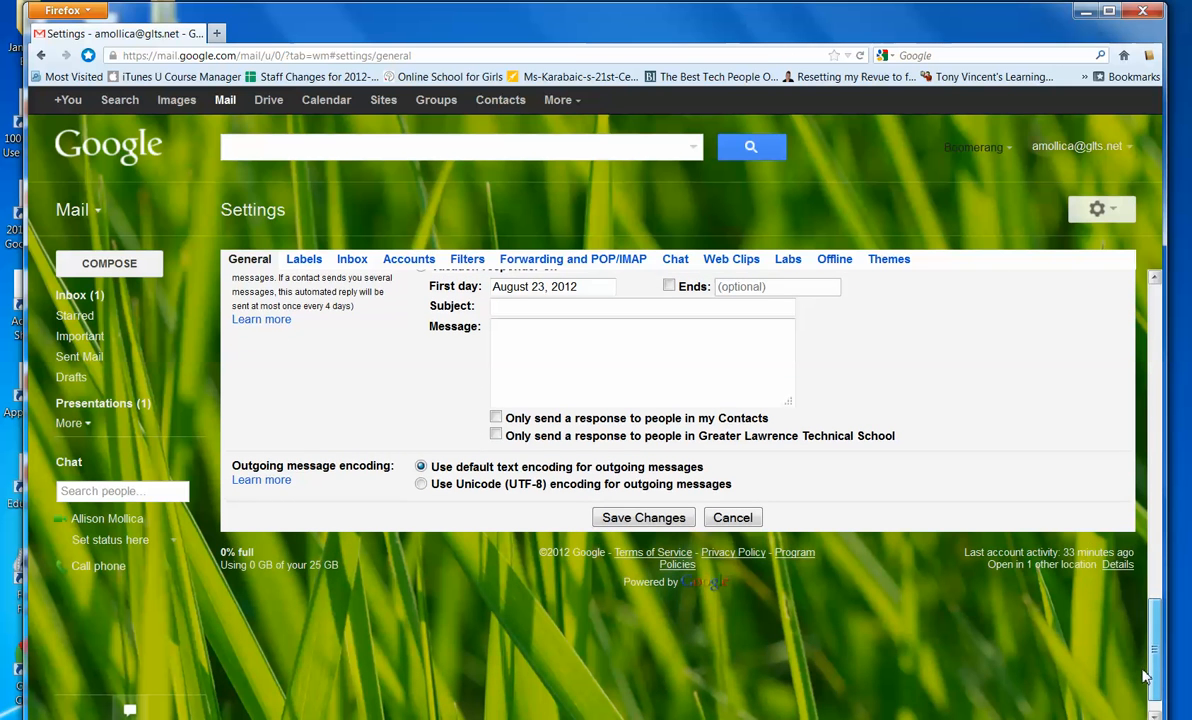
{"action": "left_click", "coordinate": [645, 518]}
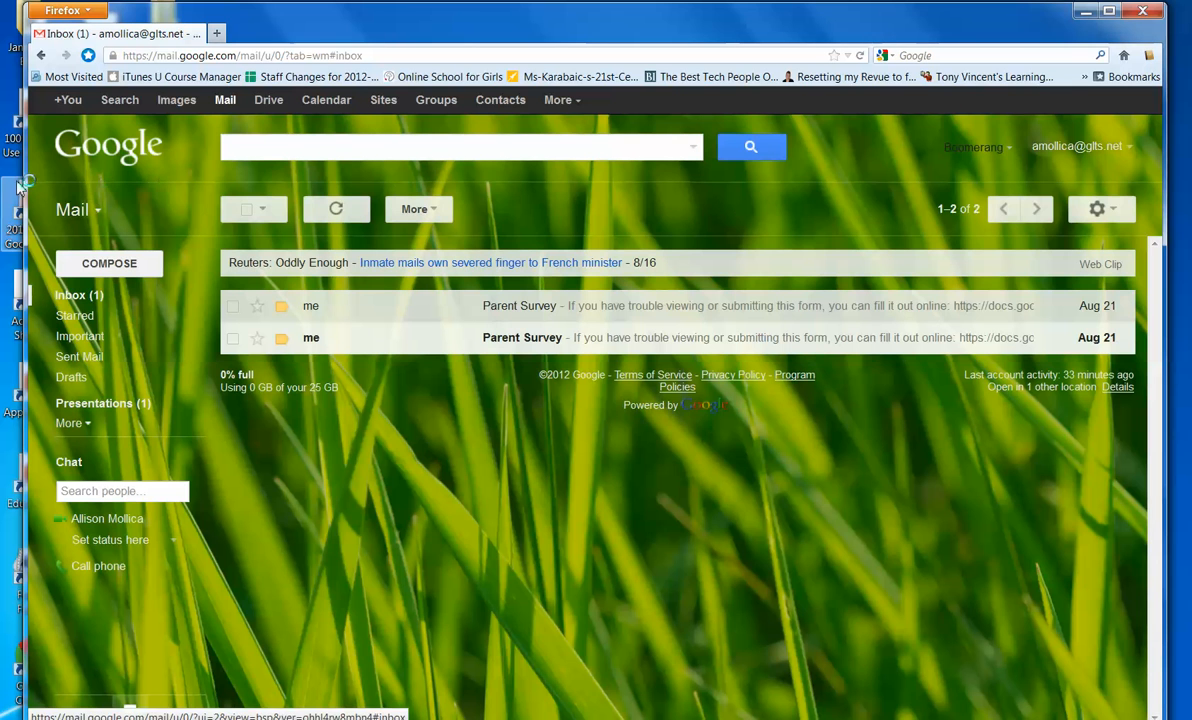
- Send a test email to the recipient's address with subject 'sent this' and body 'ads'
{"action": "left_click_drag", "start_coordinate": [31, 180], "coordinate": [13, 178]}
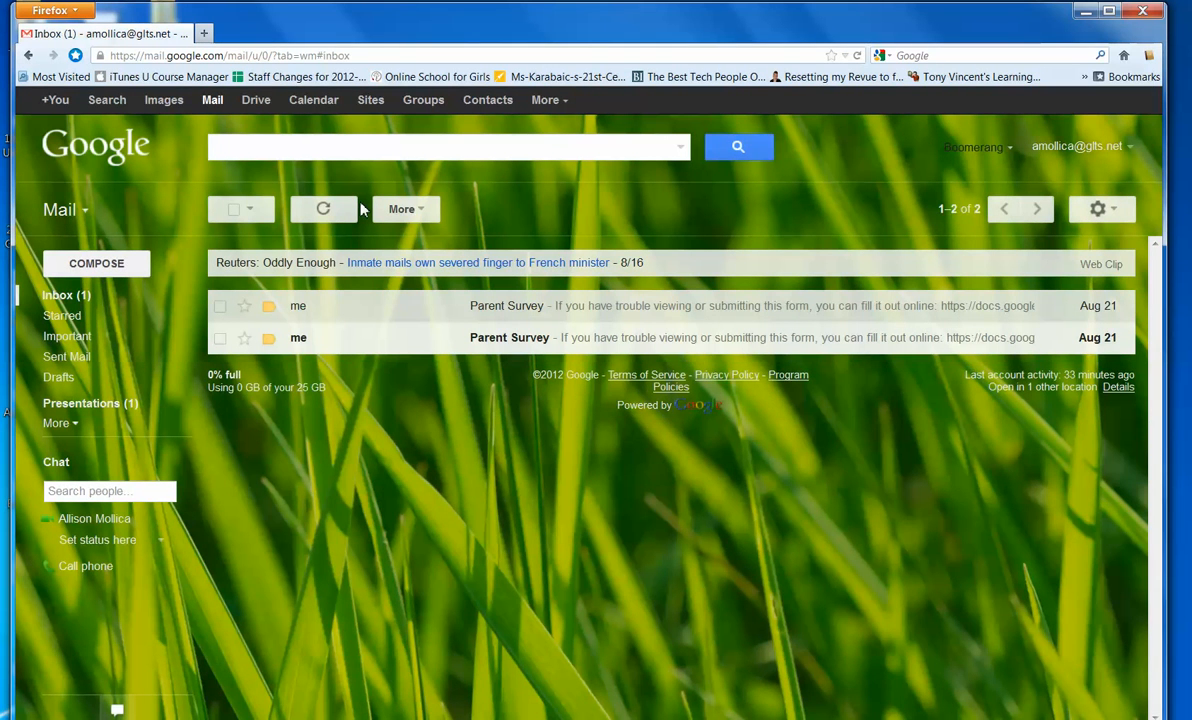
{"action": "left_click", "coordinate": [114, 262]}
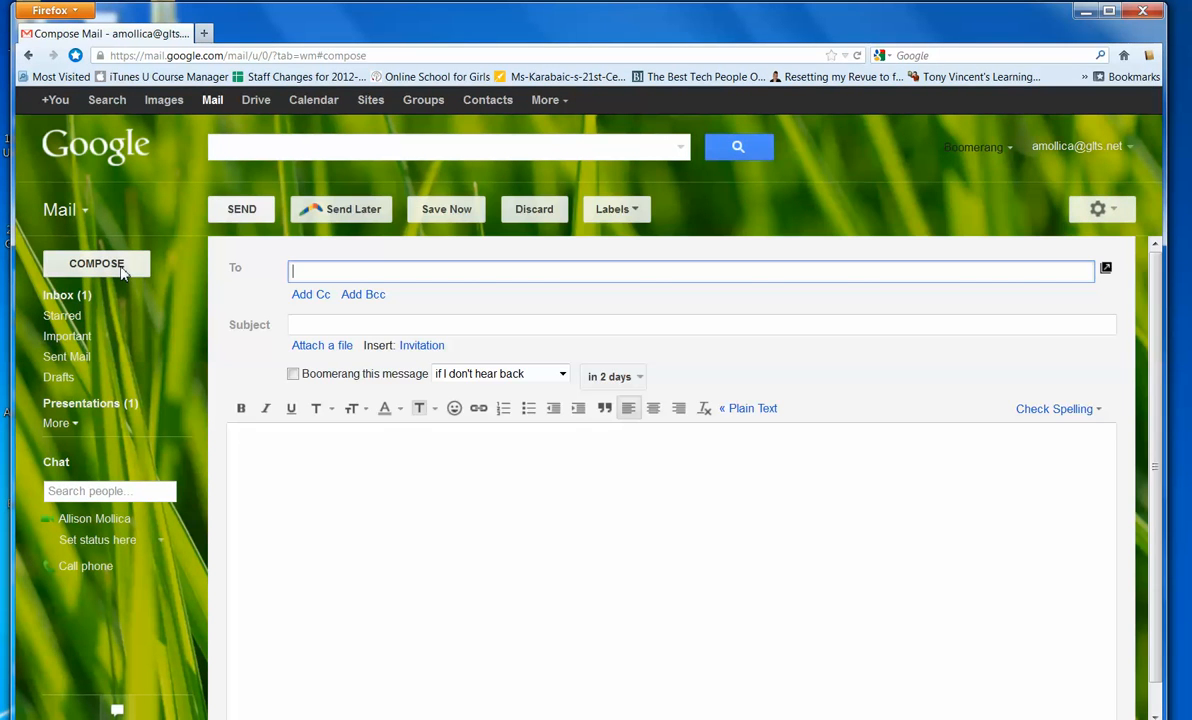
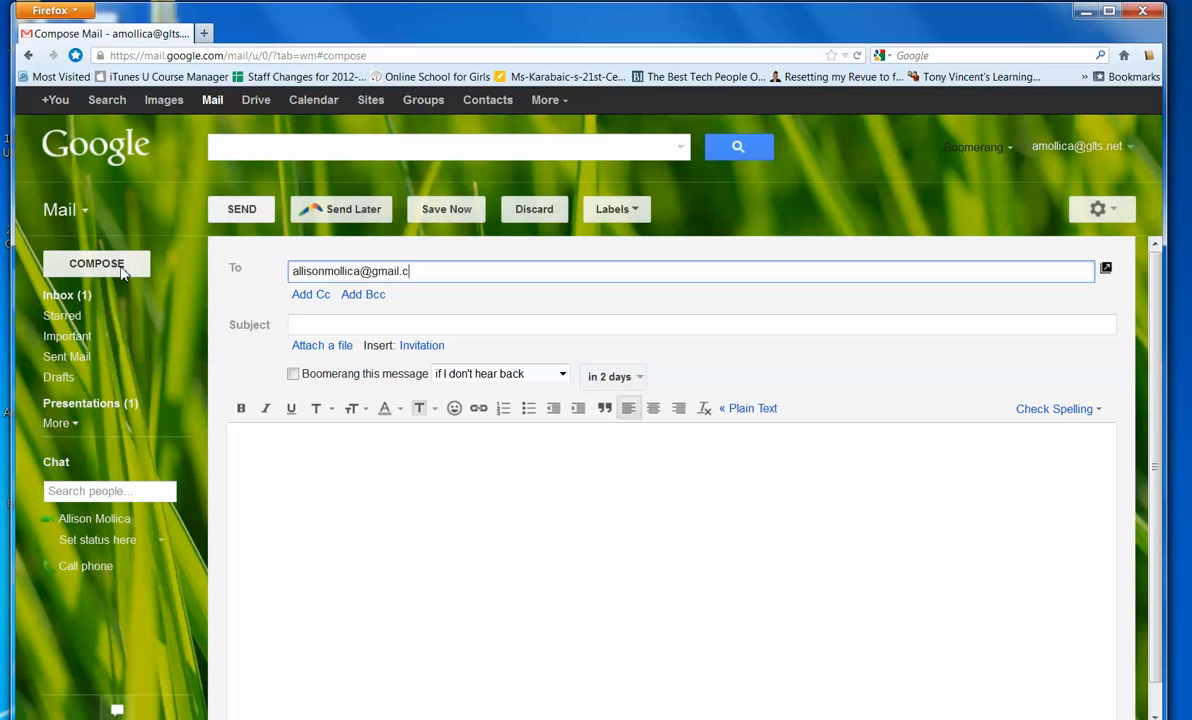
{"action": "key", "text": "Tab"}
{"action": "type", "text": "sent this"}
{"action": "key", "text": "Tab"}
{"action": "type", "text": "ads"}
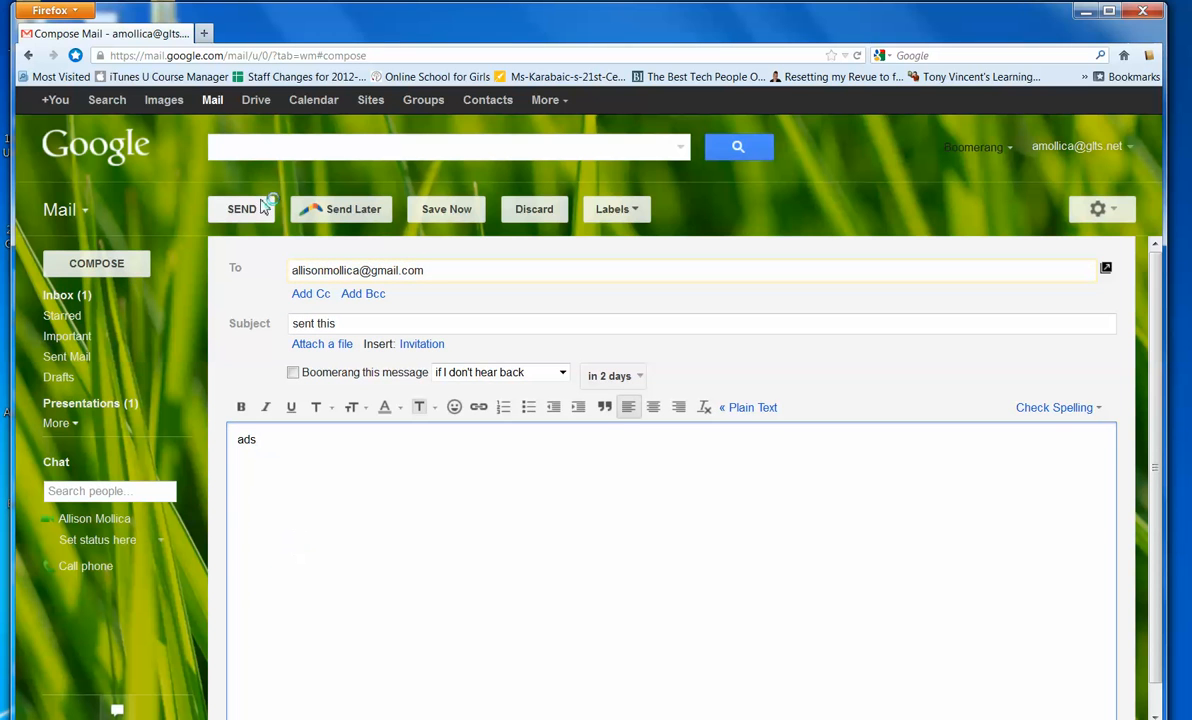
{"action": "left_click", "coordinate": [245, 209]}
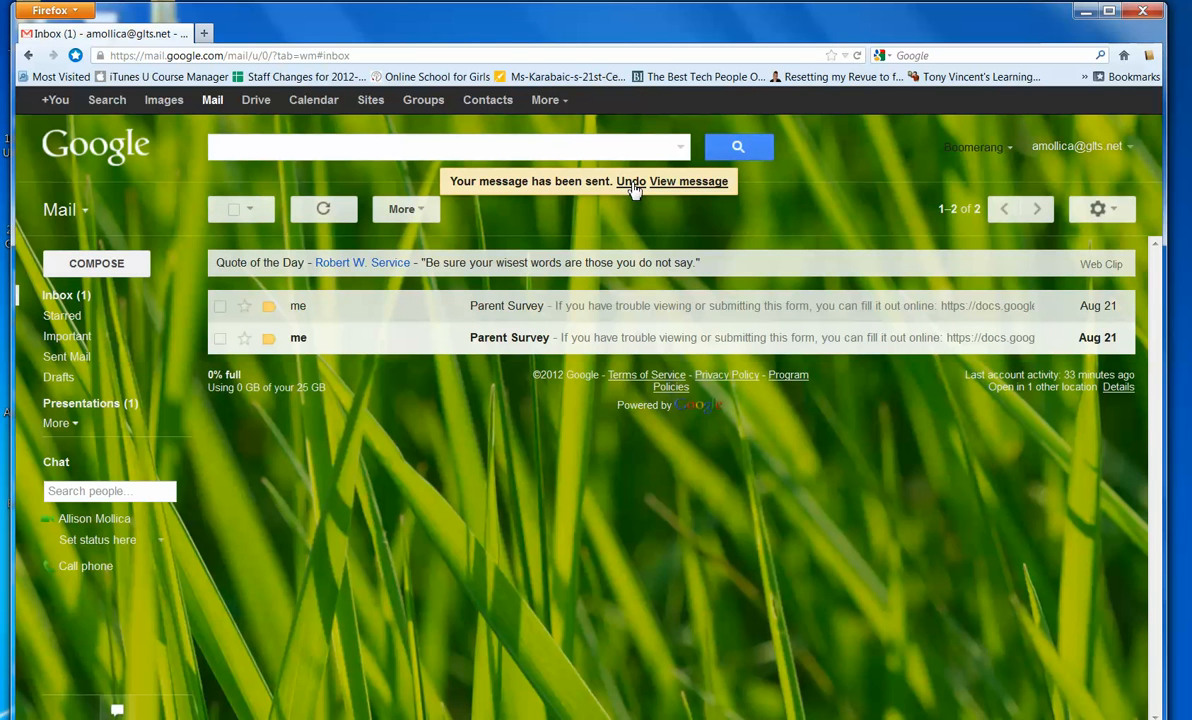
- Undo the send and discard the recalled draft
{"action": "left_click", "coordinate": [631, 182]}
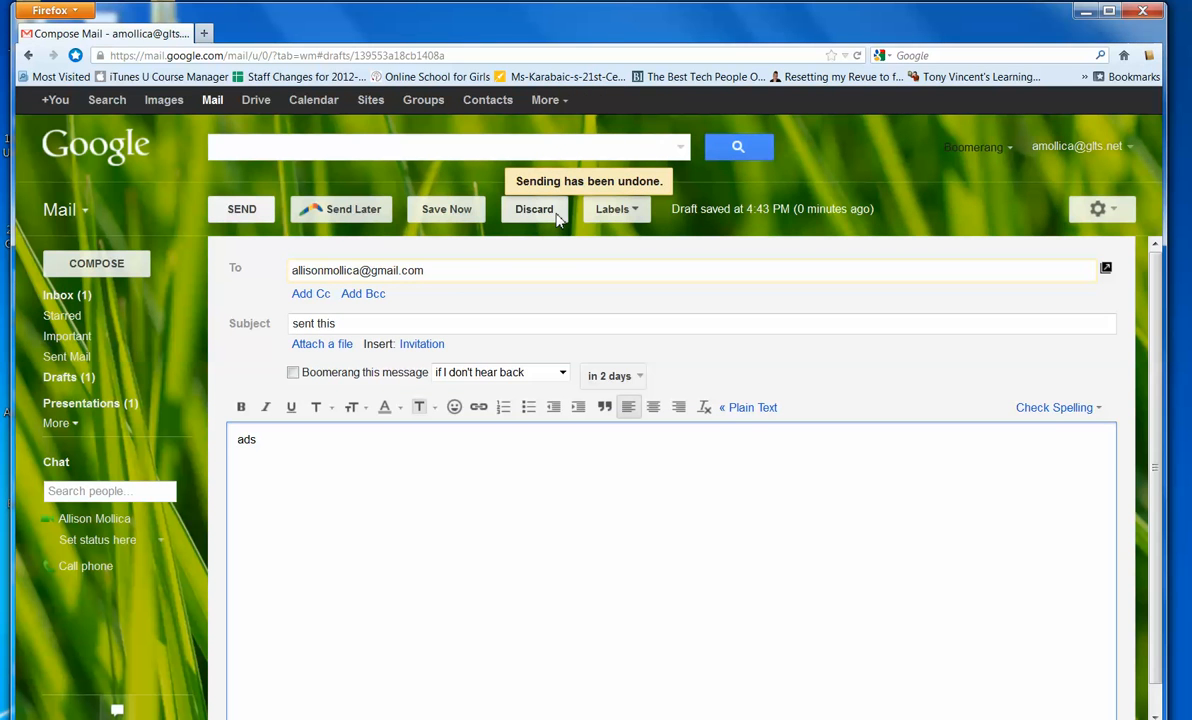
{"action": "left_click", "coordinate": [535, 210]}
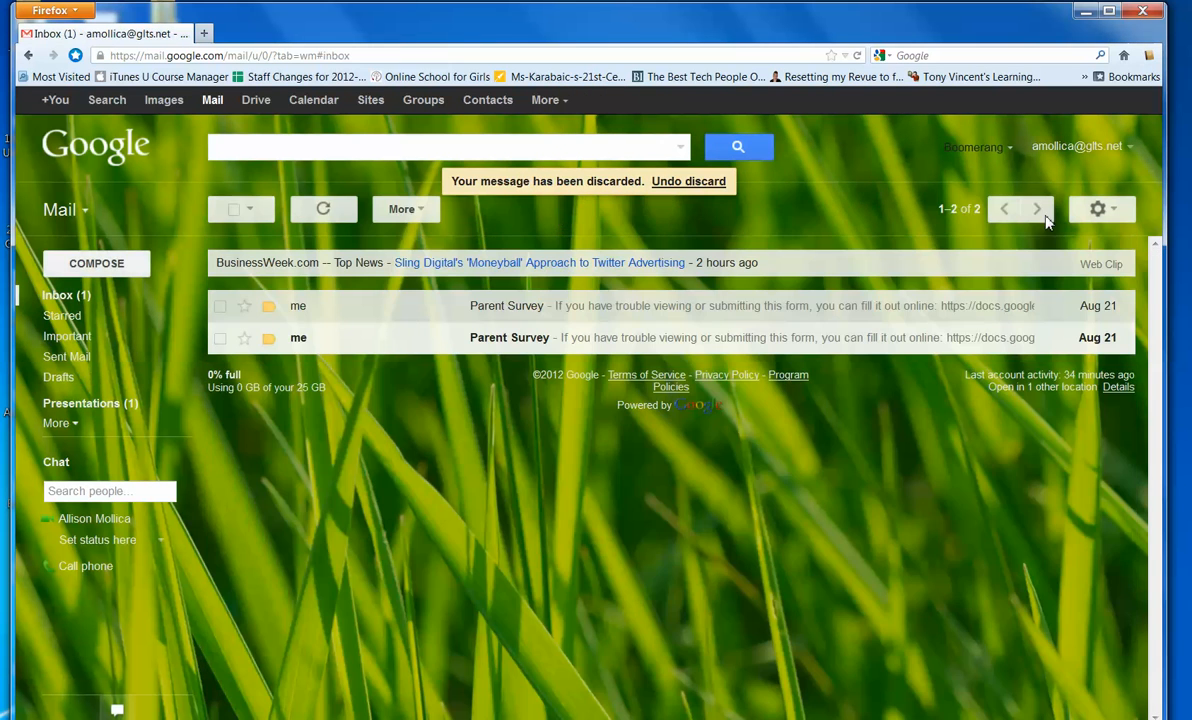
{"action": "left_click", "coordinate": [1122, 208]}
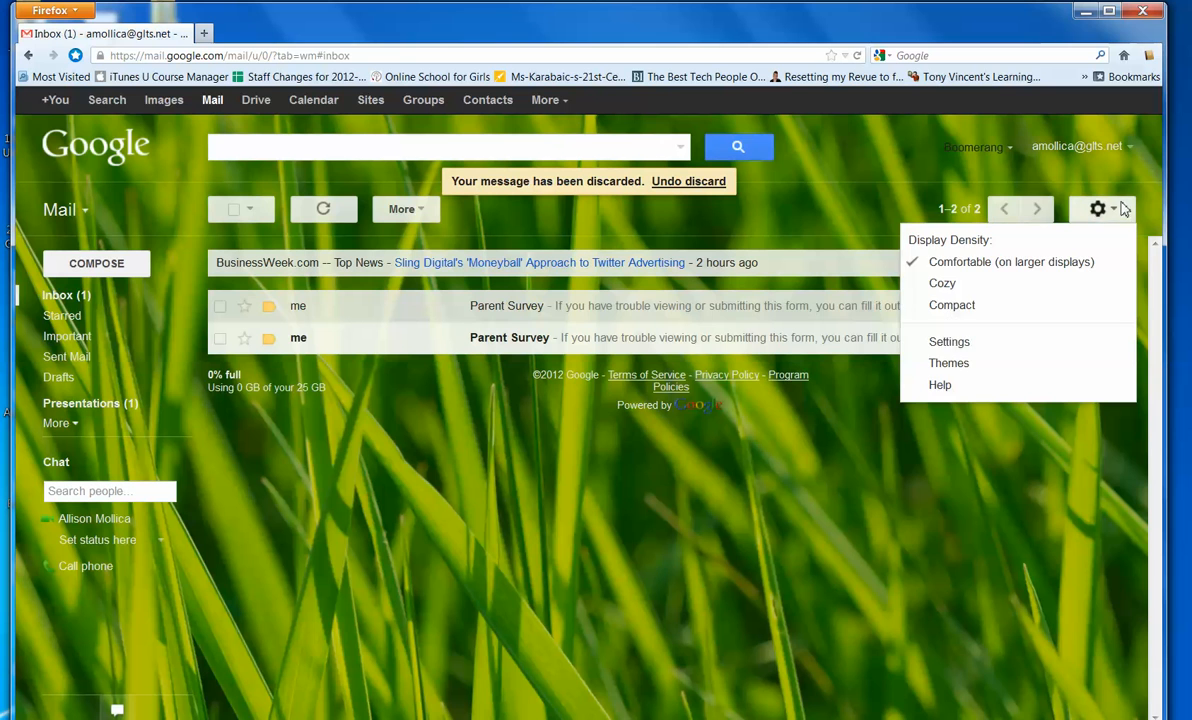
- Search the labs for 'defa', enable Default Text Styling, and save the Labs changes
{"action": "left_click", "coordinate": [1033, 344]}
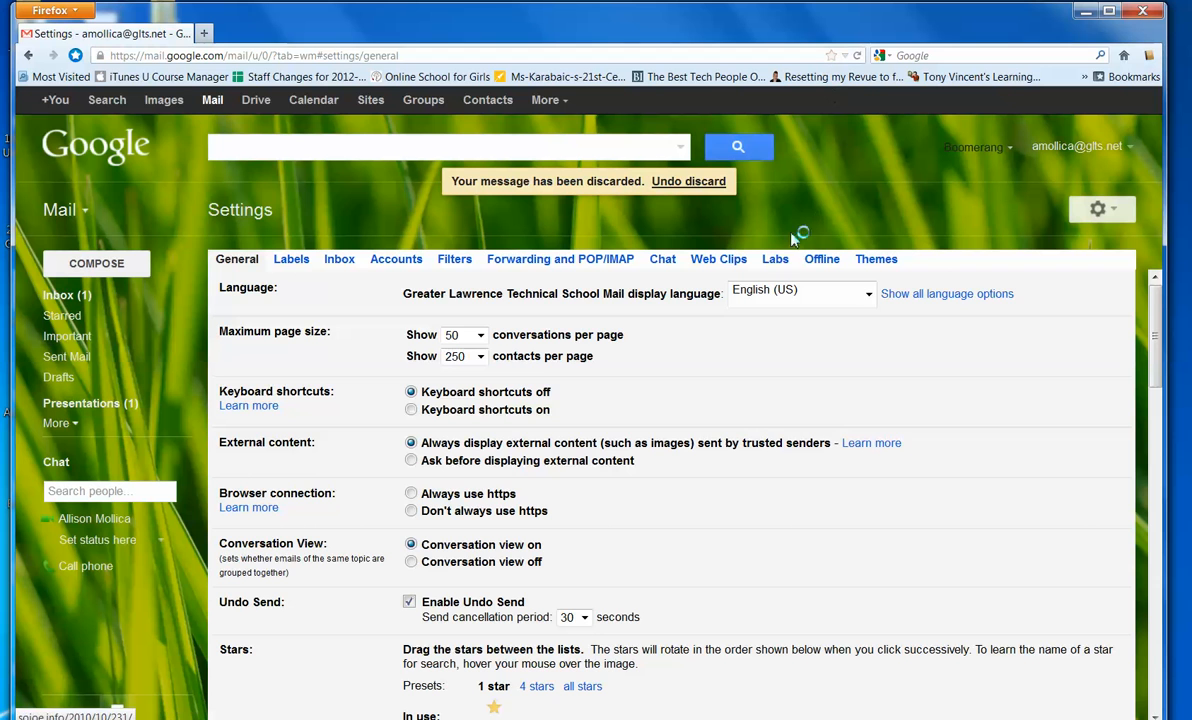
{"action": "left_click", "coordinate": [777, 262]}
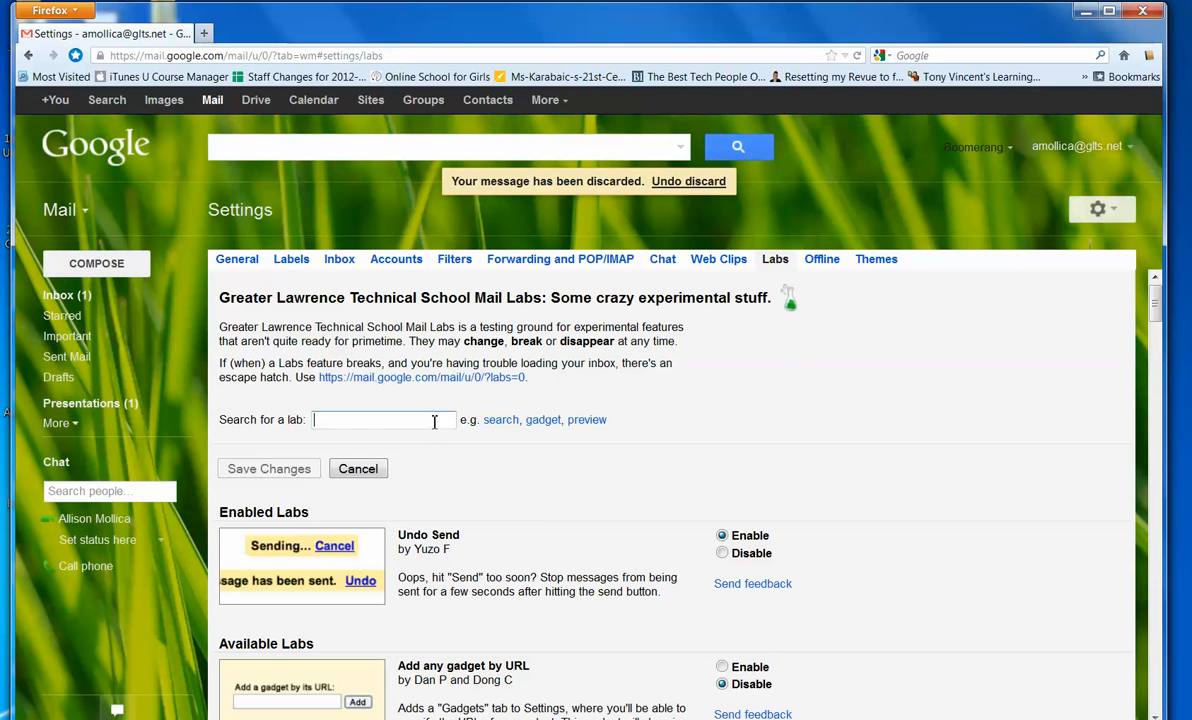
{"action": "type", "text": "default"}
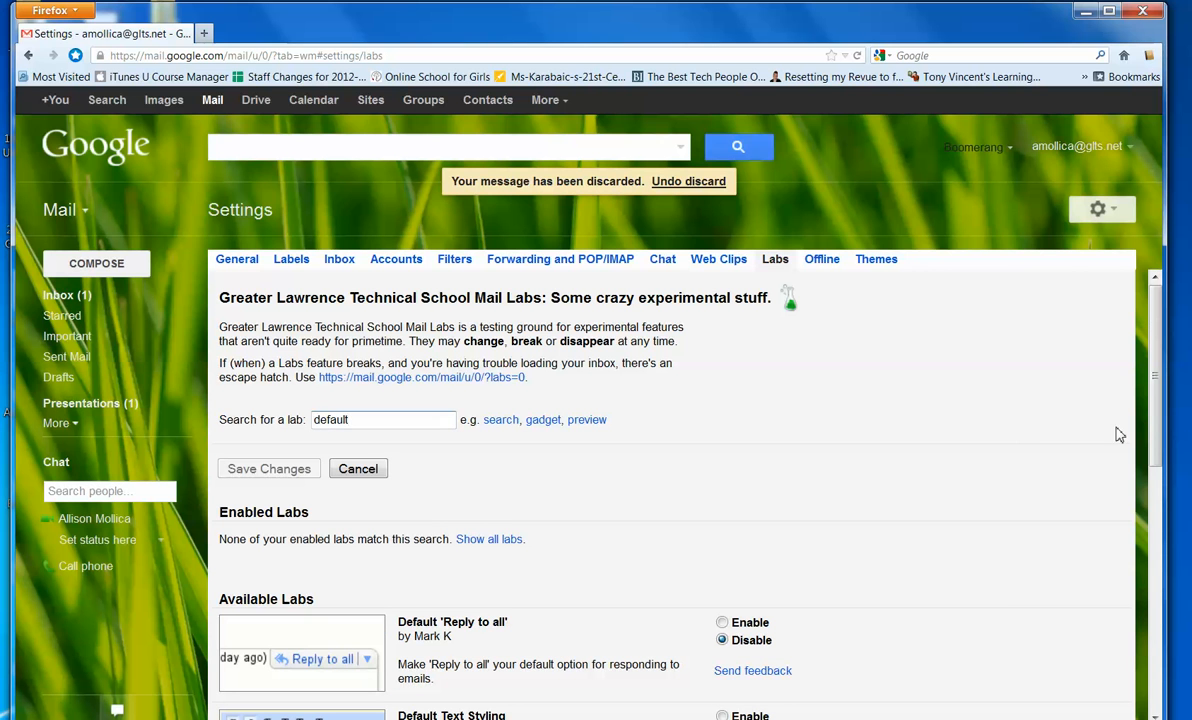
{"action": "scroll", "coordinate": [1157, 419], "scroll_direction": "down", "scroll_amount": 4}
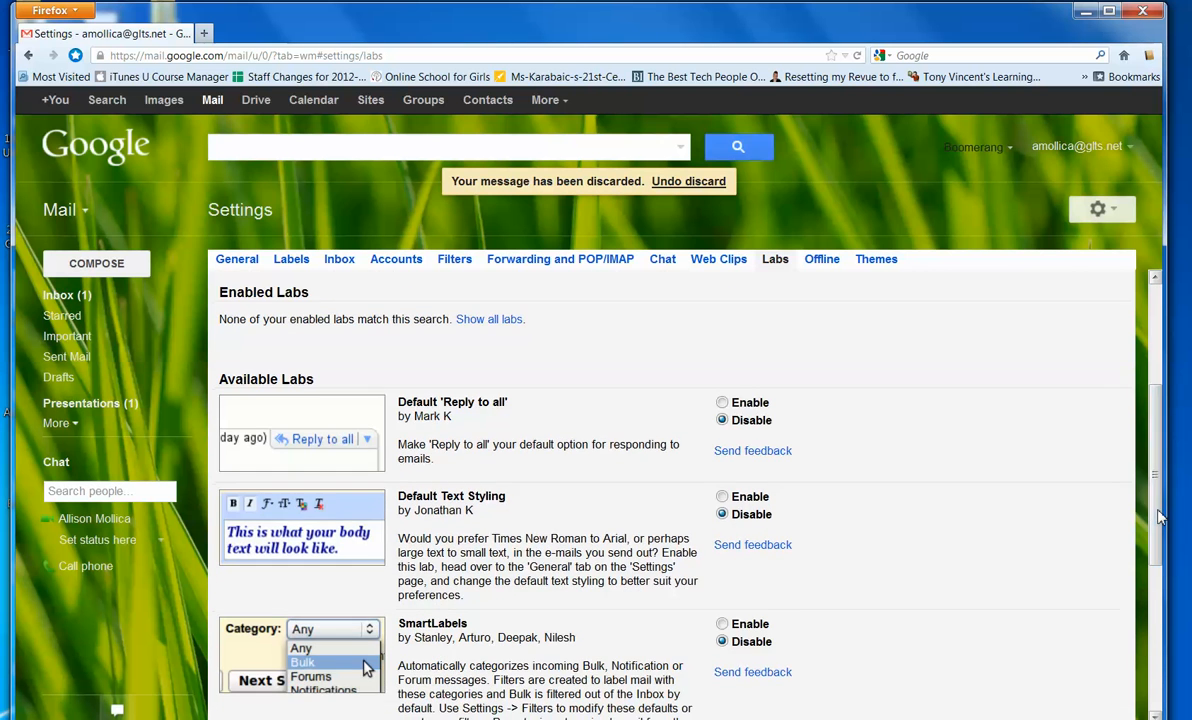
{"action": "left_click", "coordinate": [722, 497]}
{"action": "left_click_drag", "start_coordinate": [1158, 441], "coordinate": [1158, 547]}
{"action": "left_click", "coordinate": [259, 512]}
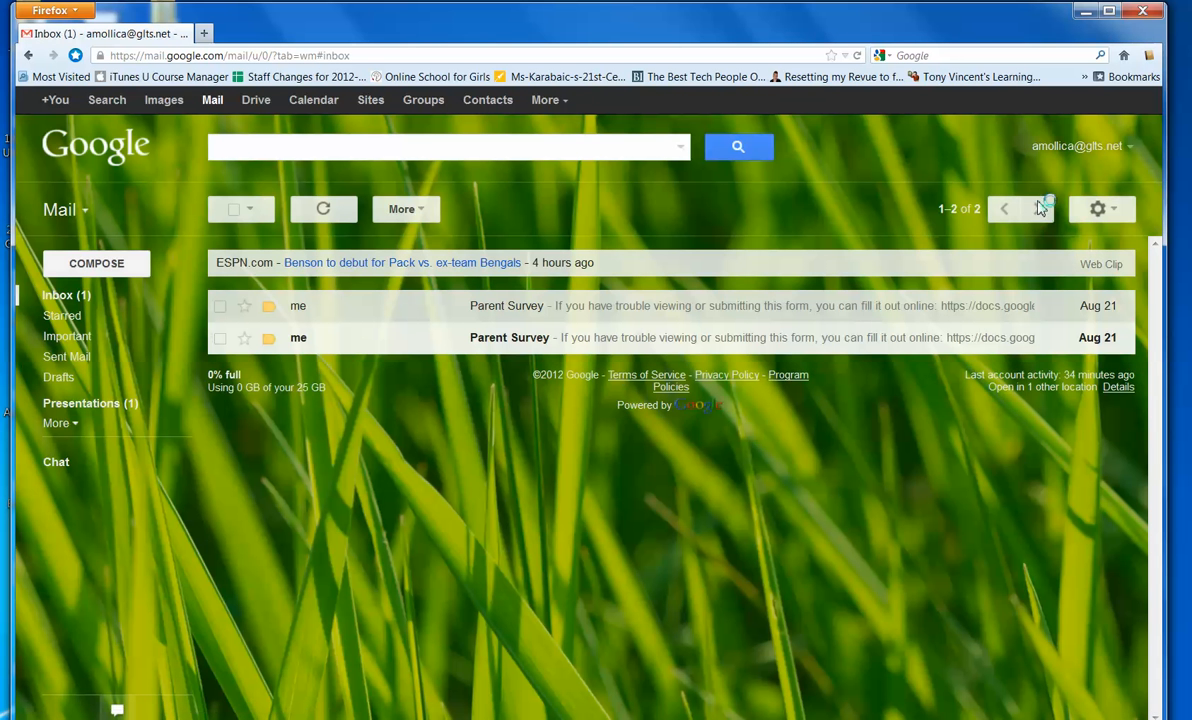
- Reopen the Labs settings and filter the labs by 'insert'
{"action": "left_click", "coordinate": [1110, 212]}
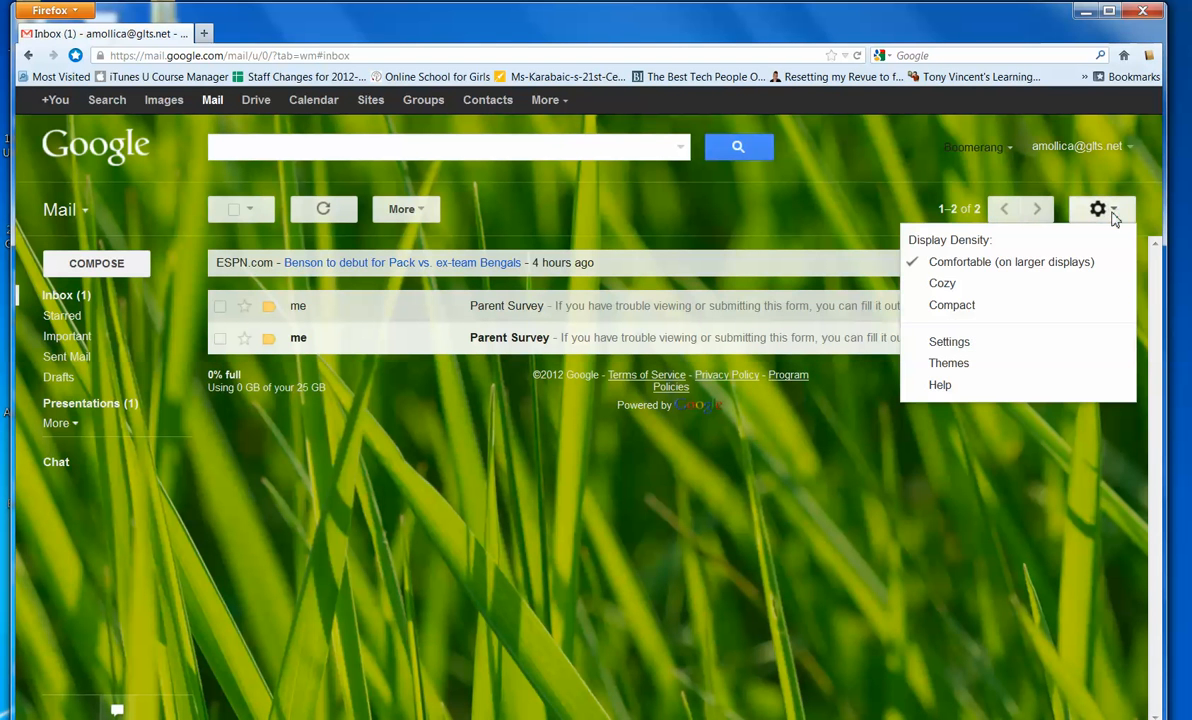
{"action": "left_click", "coordinate": [1038, 345]}
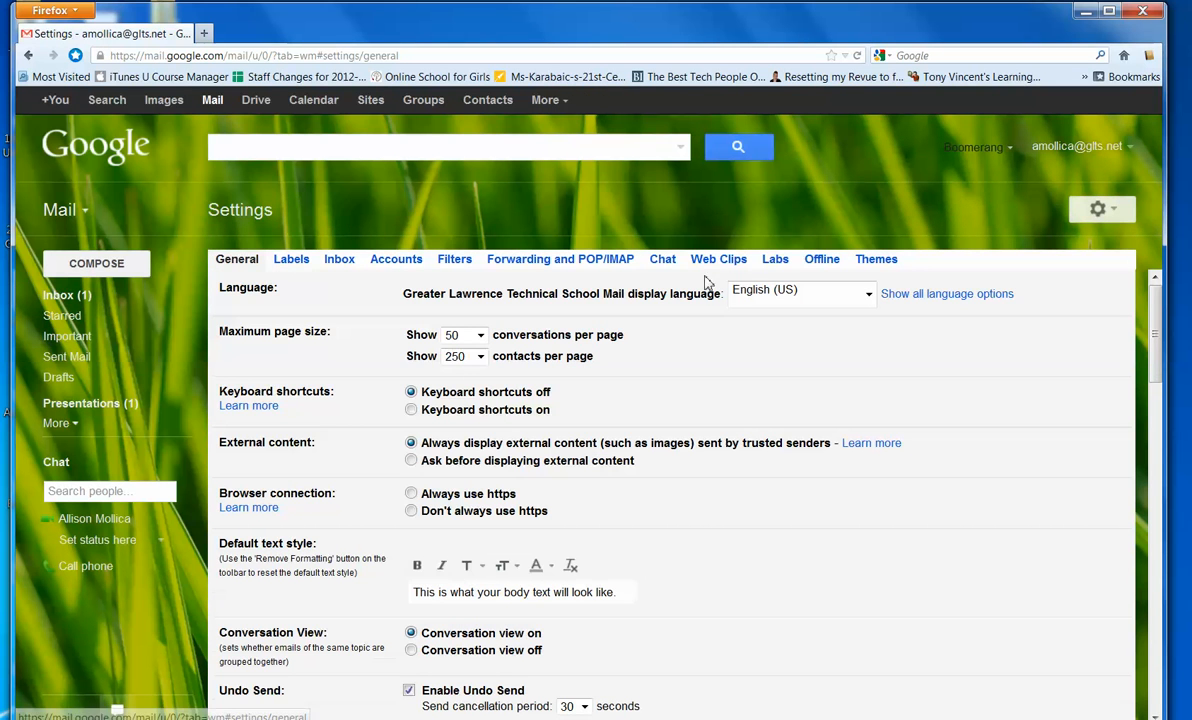
{"action": "left_click", "coordinate": [777, 261]}
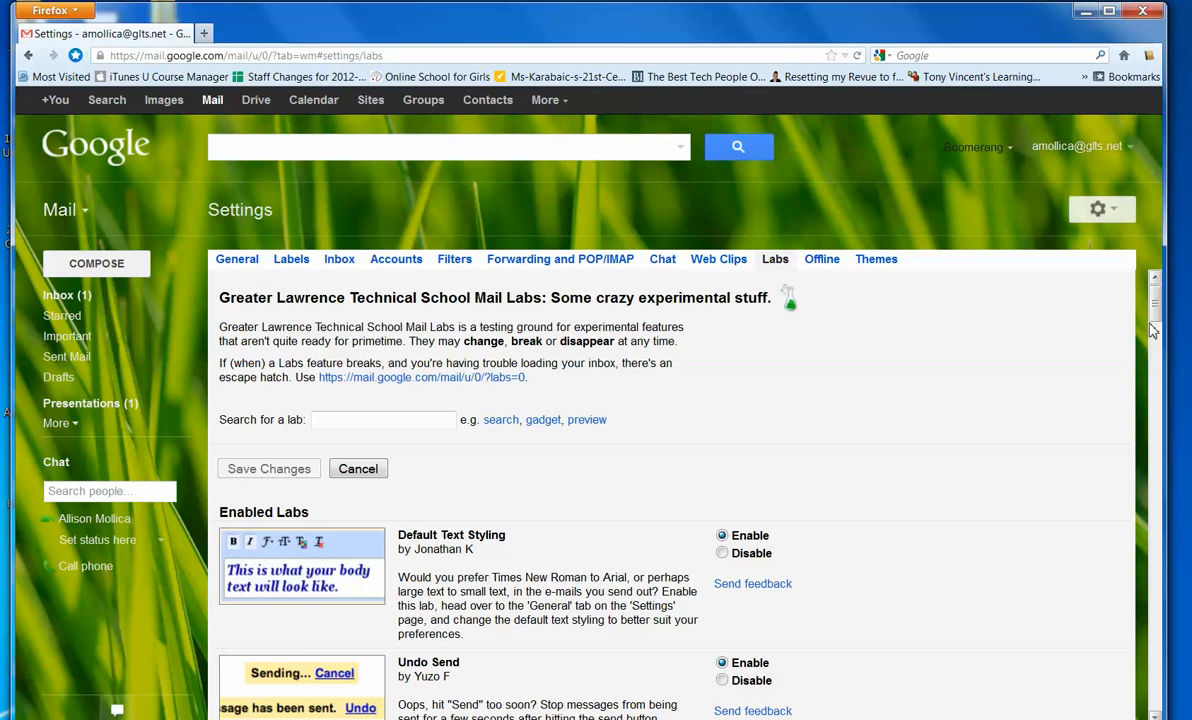
{"action": "scroll", "coordinate": [1154, 318], "scroll_direction": "down", "scroll_amount": 3}
{"action": "scroll", "coordinate": [1154, 318], "scroll_direction": "up", "scroll_amount": 1}
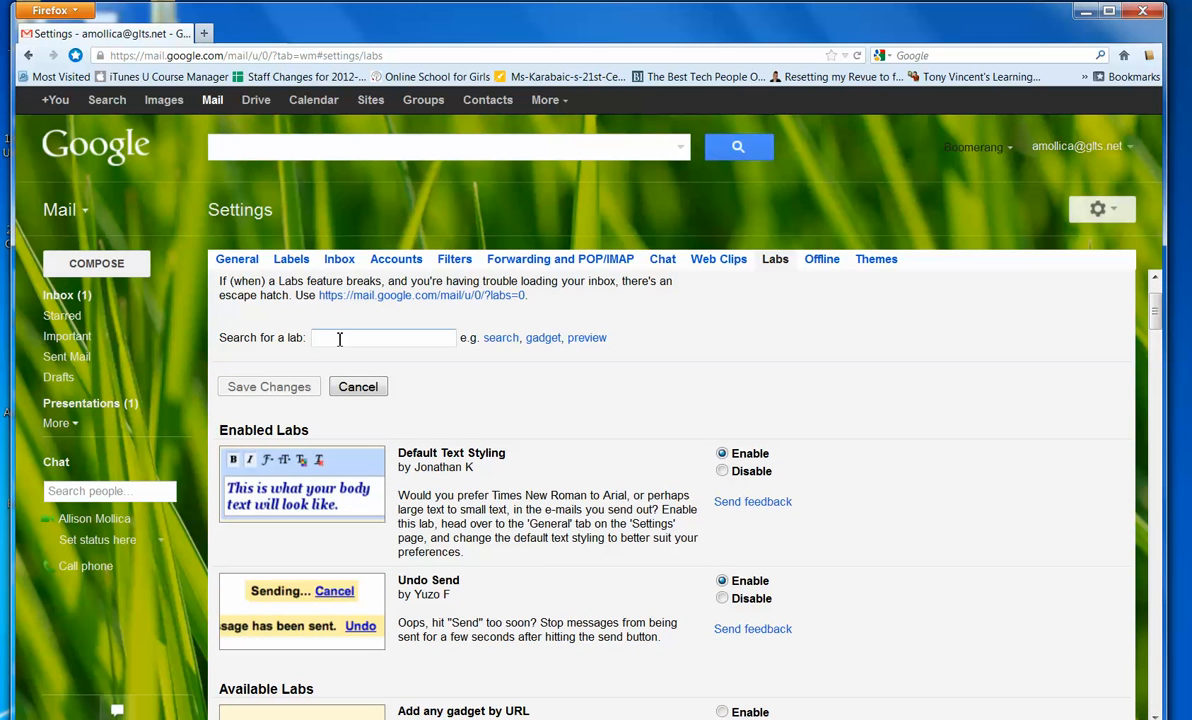
{"action": "type", "text": "insert"}
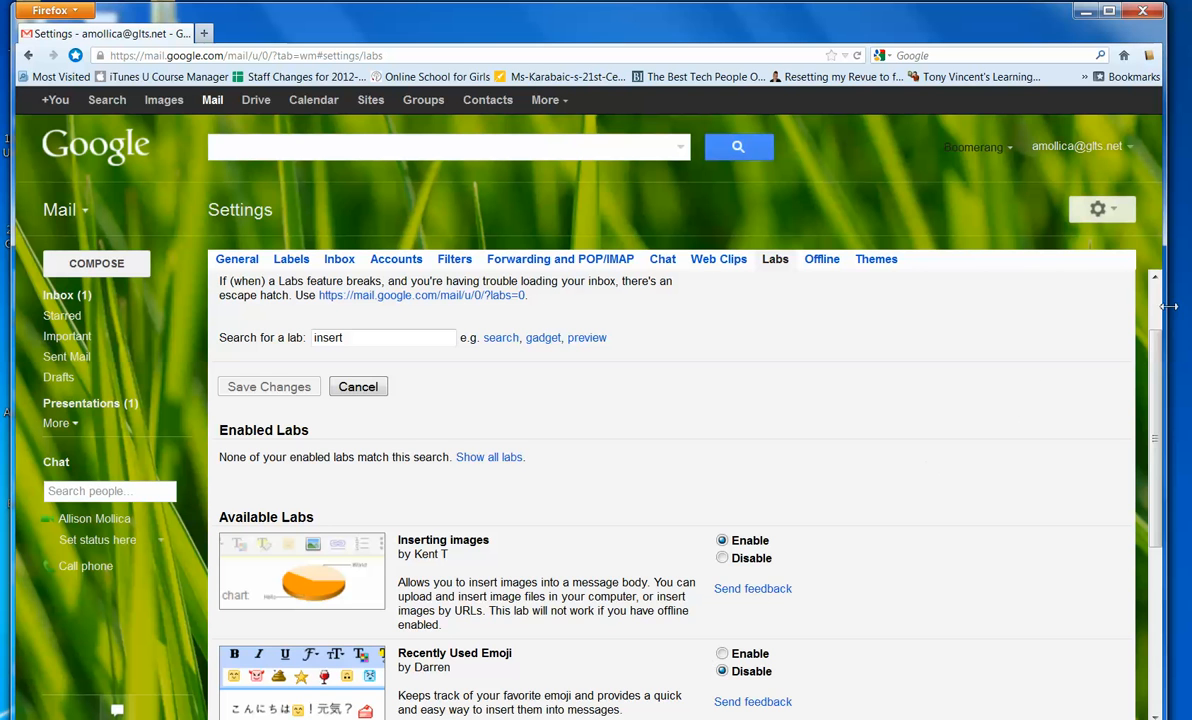
- Clear the 'insert' lab search and scroll through the full labs list
{"action": "left_click_drag", "start_coordinate": [1159, 355], "coordinate": [1161, 455]}
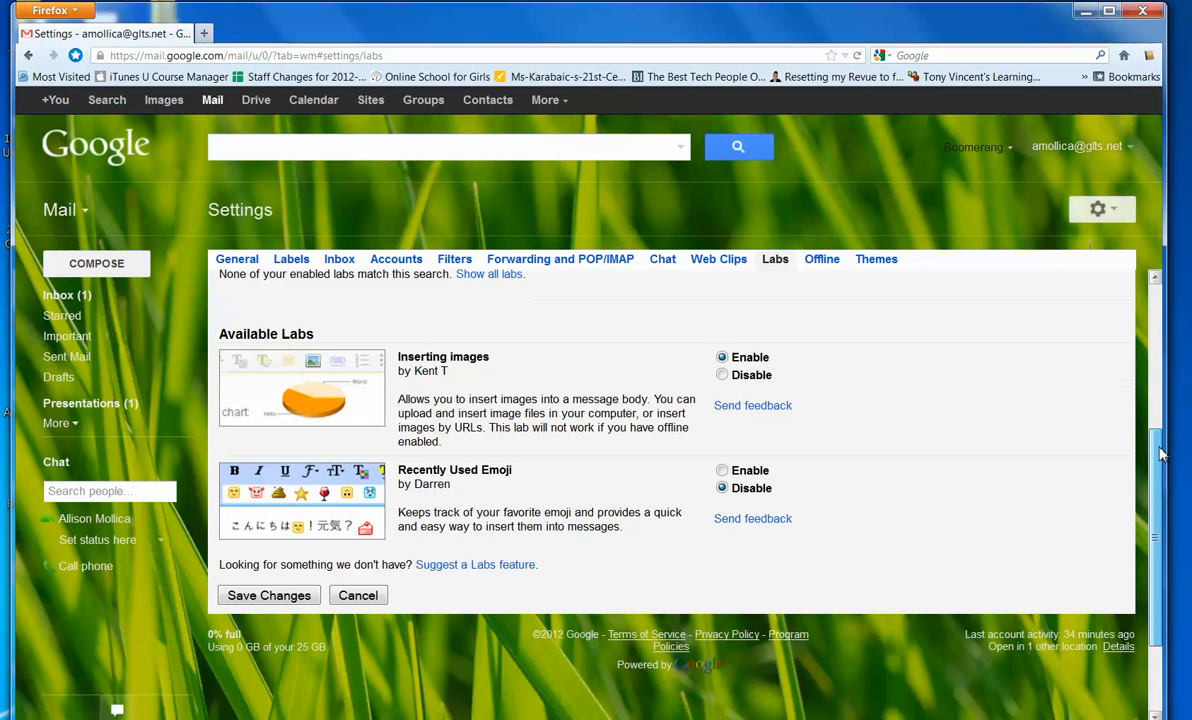
{"action": "scroll", "coordinate": [415, 413], "scroll_direction": "up", "scroll_amount": 3}
{"action": "left_click", "coordinate": [406, 386]}
{"action": "key", "text": "BackSpace"}
{"action": "key", "text": "BackSpace"}
{"action": "key", "text": "BackSpace"}
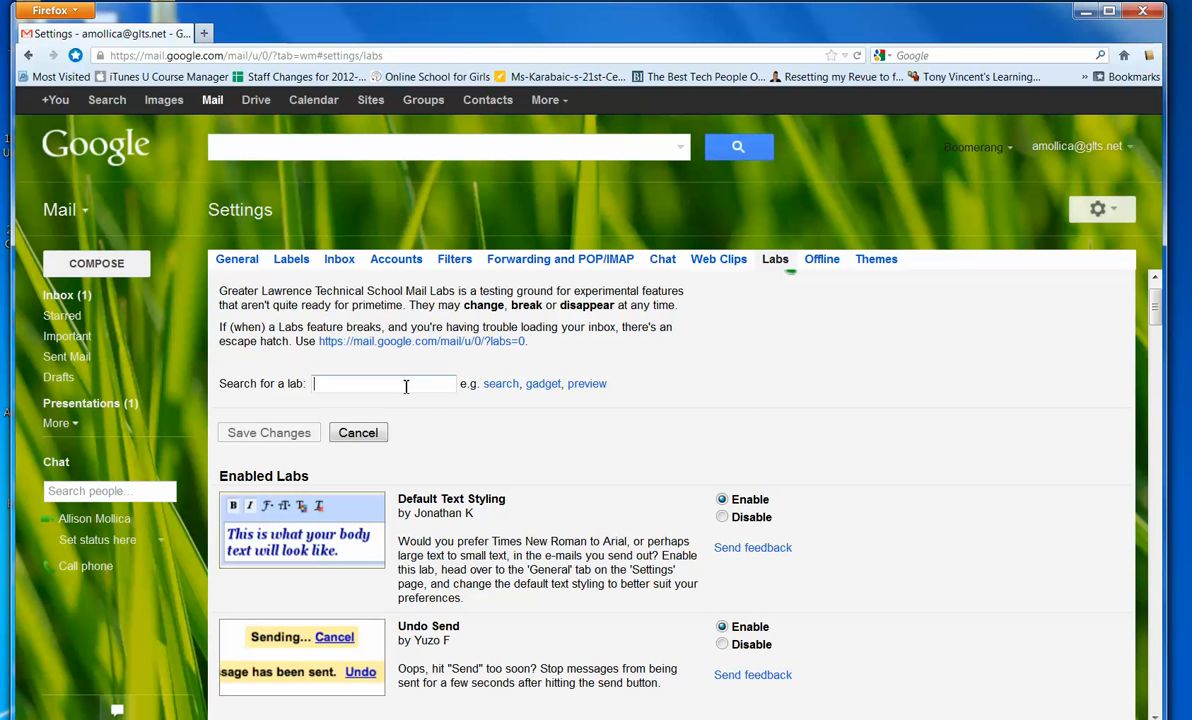
{"action": "left_click_drag", "start_coordinate": [1159, 315], "coordinate": [1164, 388]}
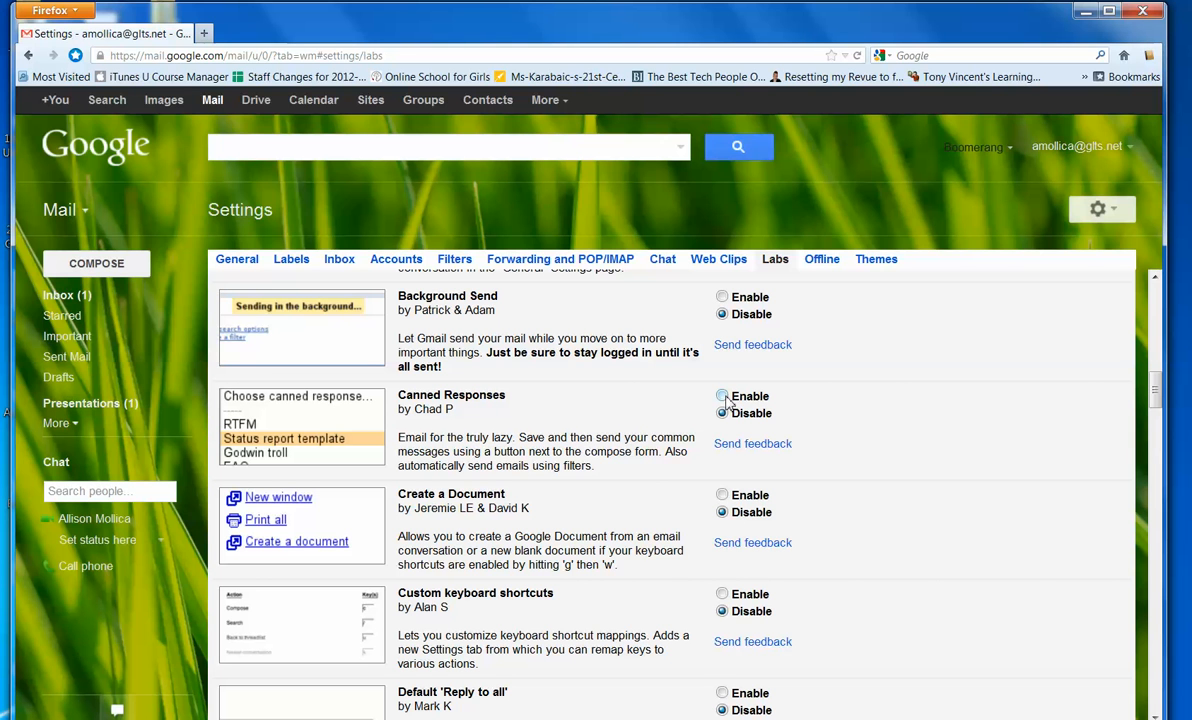
- Enable the Canned Responses and Send & Archive labs and save the Labs changes
{"action": "left_click_drag", "start_coordinate": [1154, 396], "coordinate": [1157, 429]}
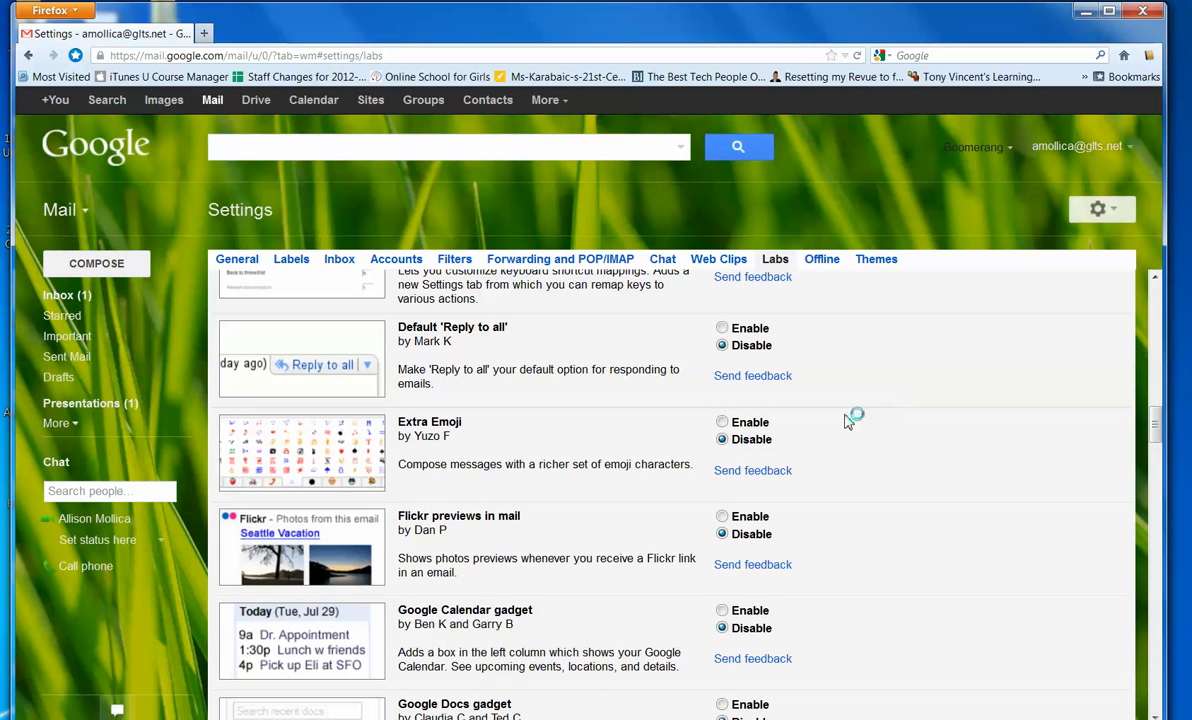
{"action": "left_click", "coordinate": [723, 423]}
{"action": "left_click_drag", "start_coordinate": [1154, 425], "coordinate": [1173, 606]}
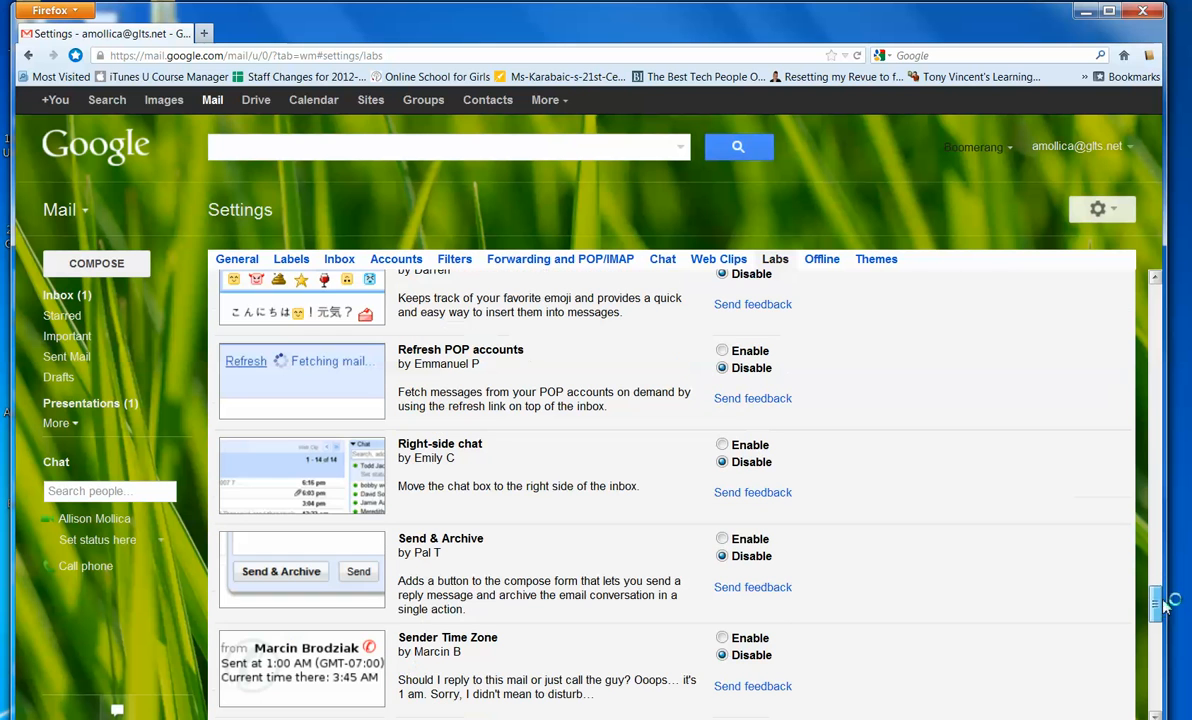
{"action": "left_click", "coordinate": [723, 540]}
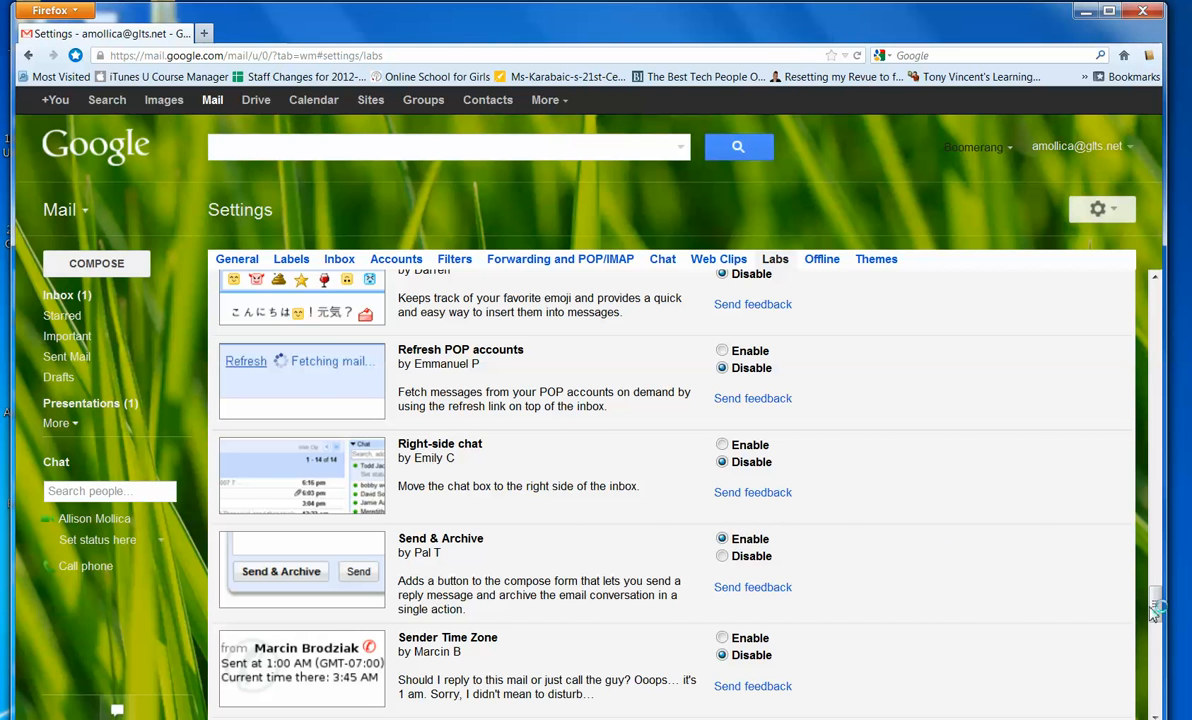
{"action": "left_click_drag", "start_coordinate": [1155, 612], "coordinate": [1154, 694]}
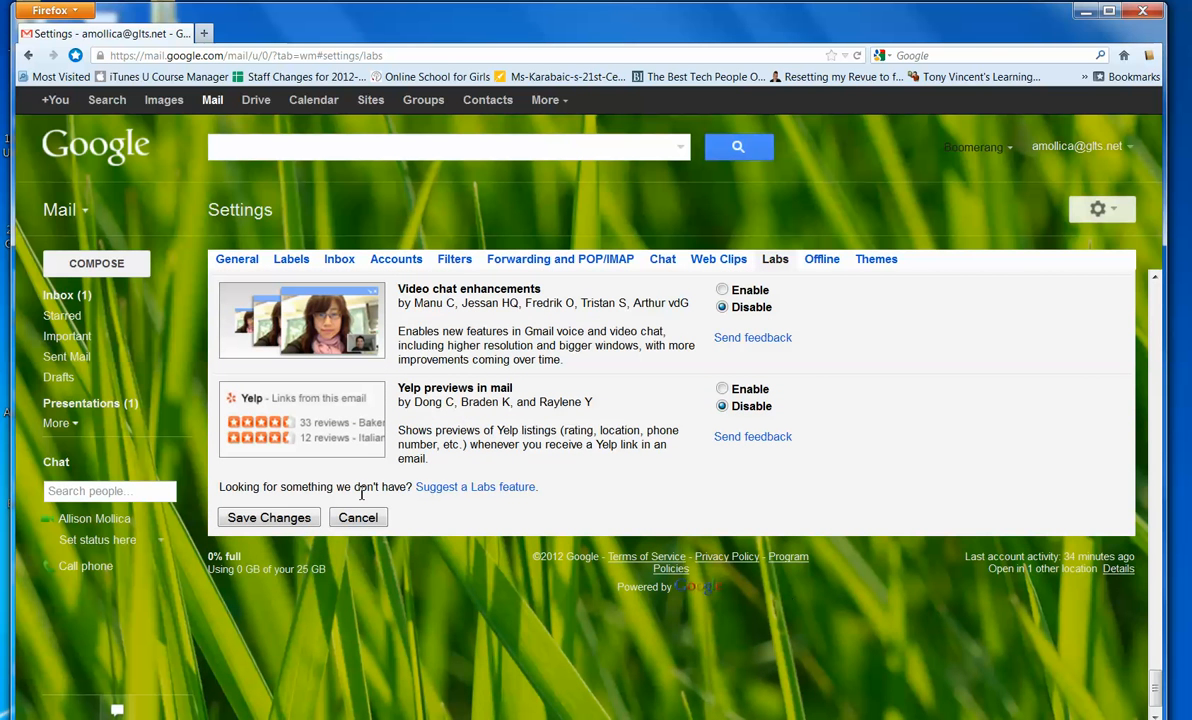
{"action": "left_click", "coordinate": [287, 524]}
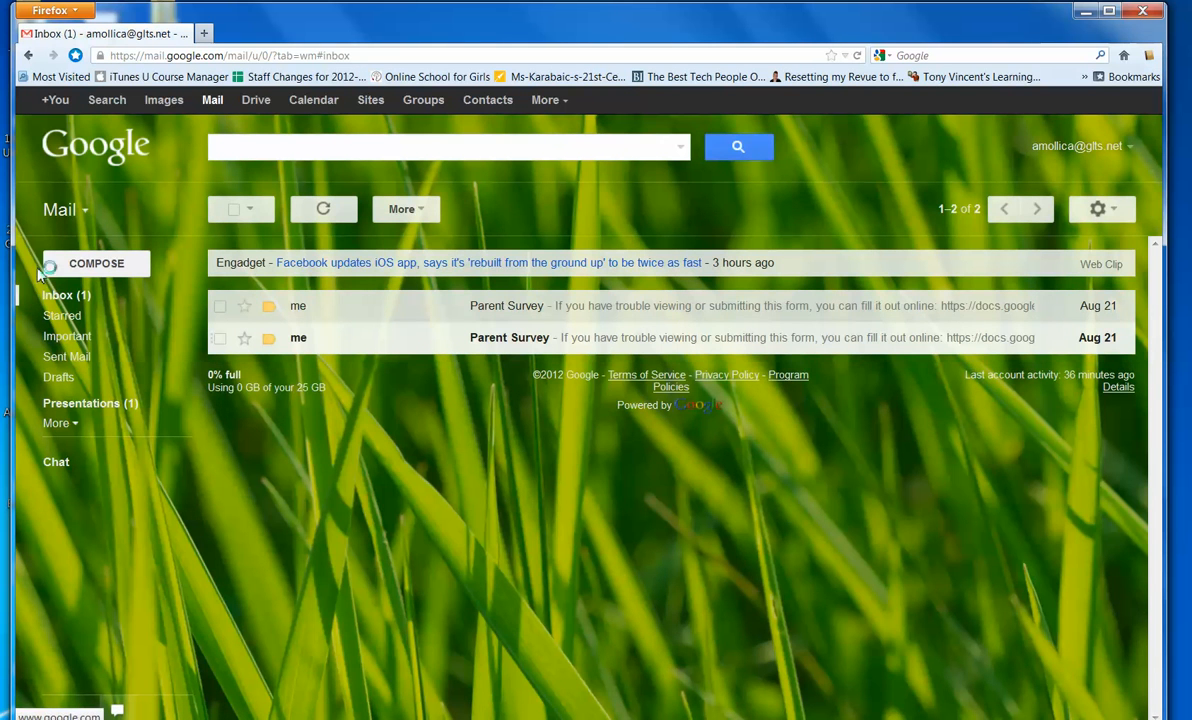
- Compose a message body and save it as the canned response 'Welcome Back letter'
{"action": "left_click", "coordinate": [73, 266]}
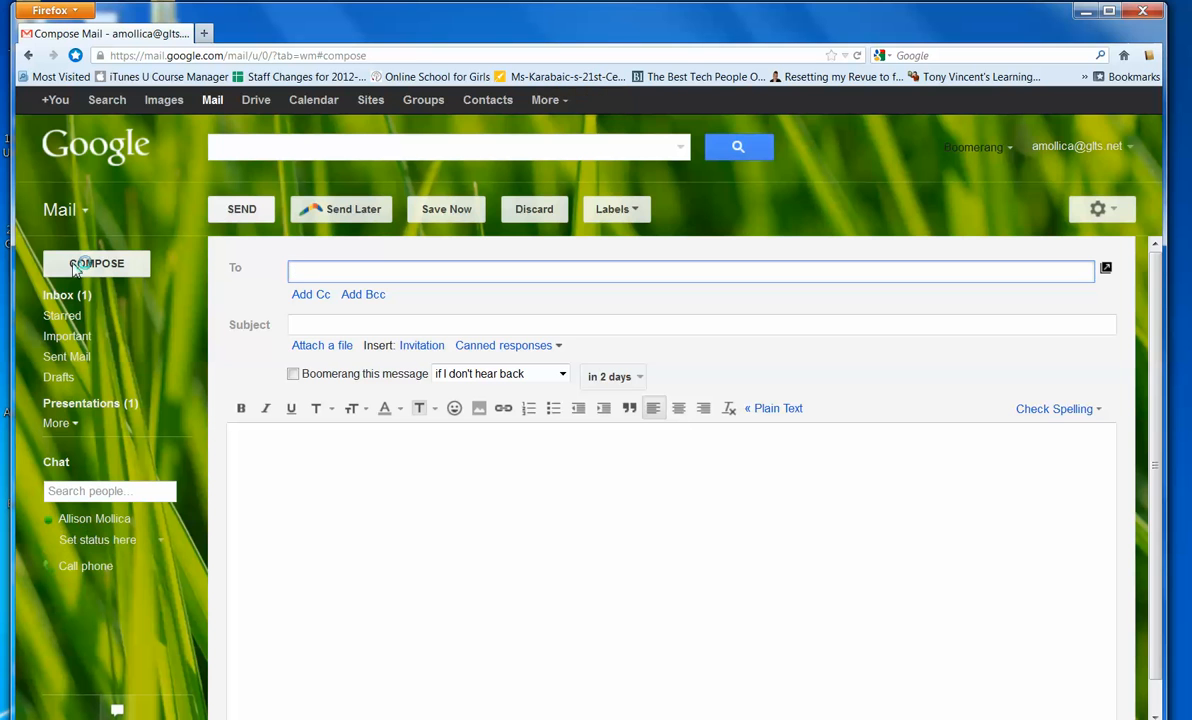
{"action": "left_click", "coordinate": [343, 325]}
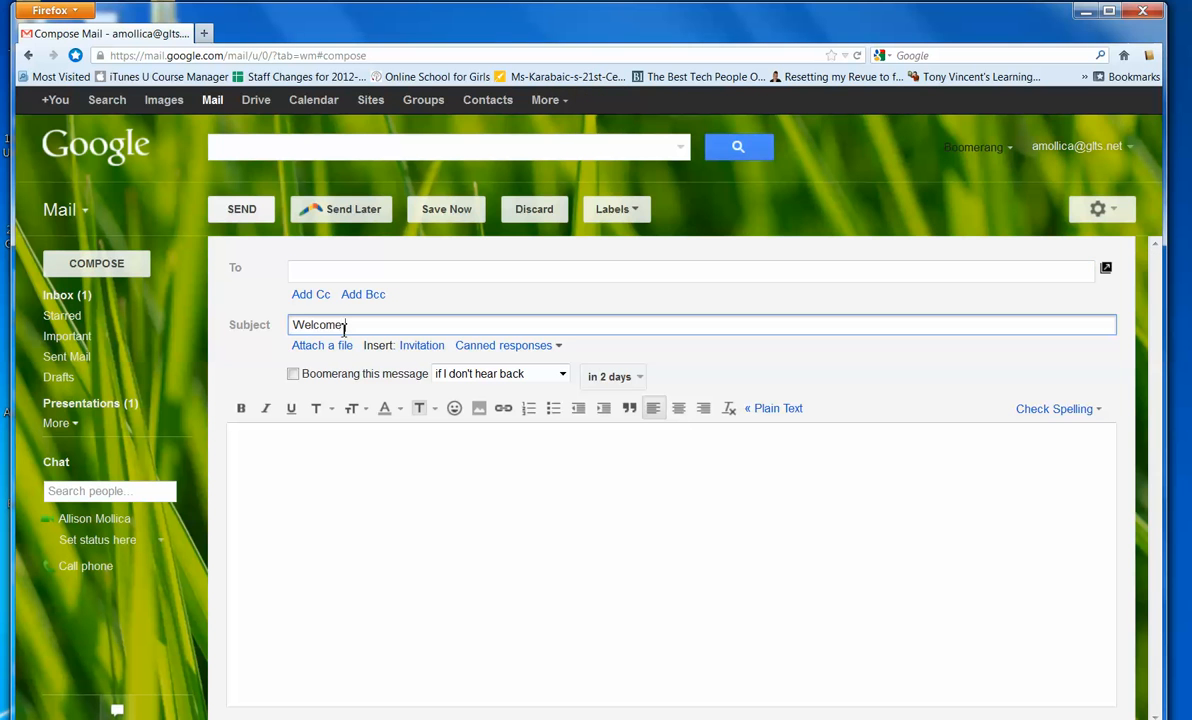
{"action": "left_click", "coordinate": [487, 540]}
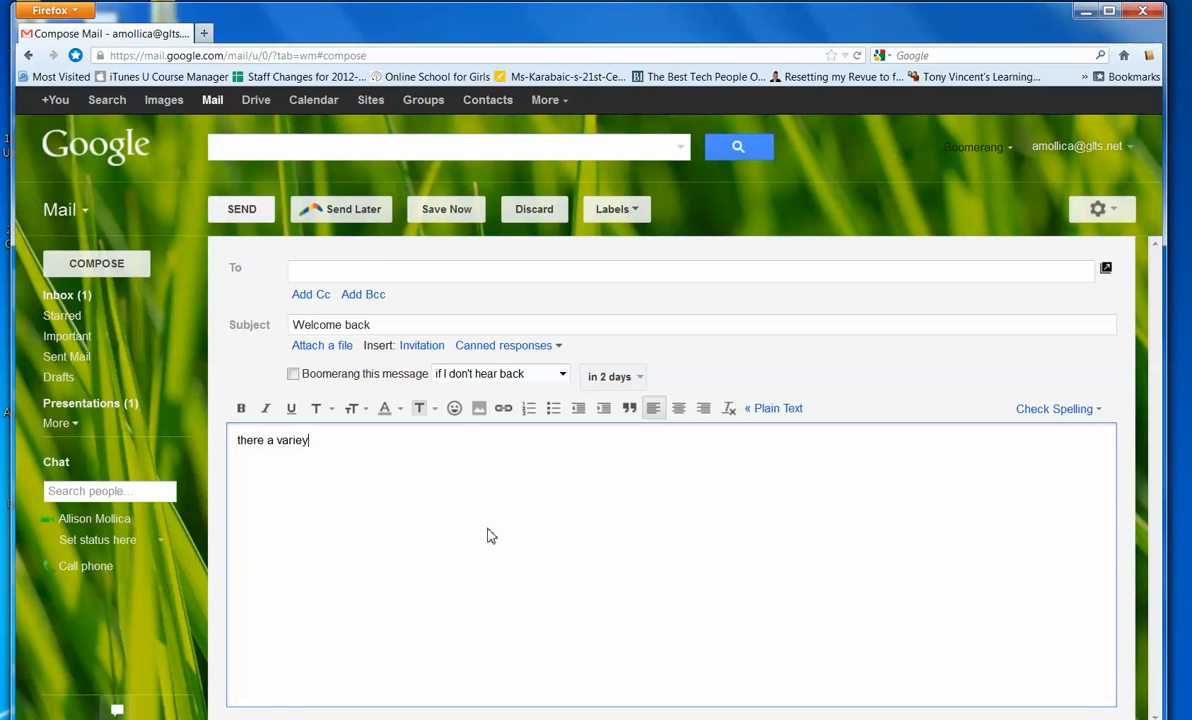
{"action": "left_click", "coordinate": [497, 348]}
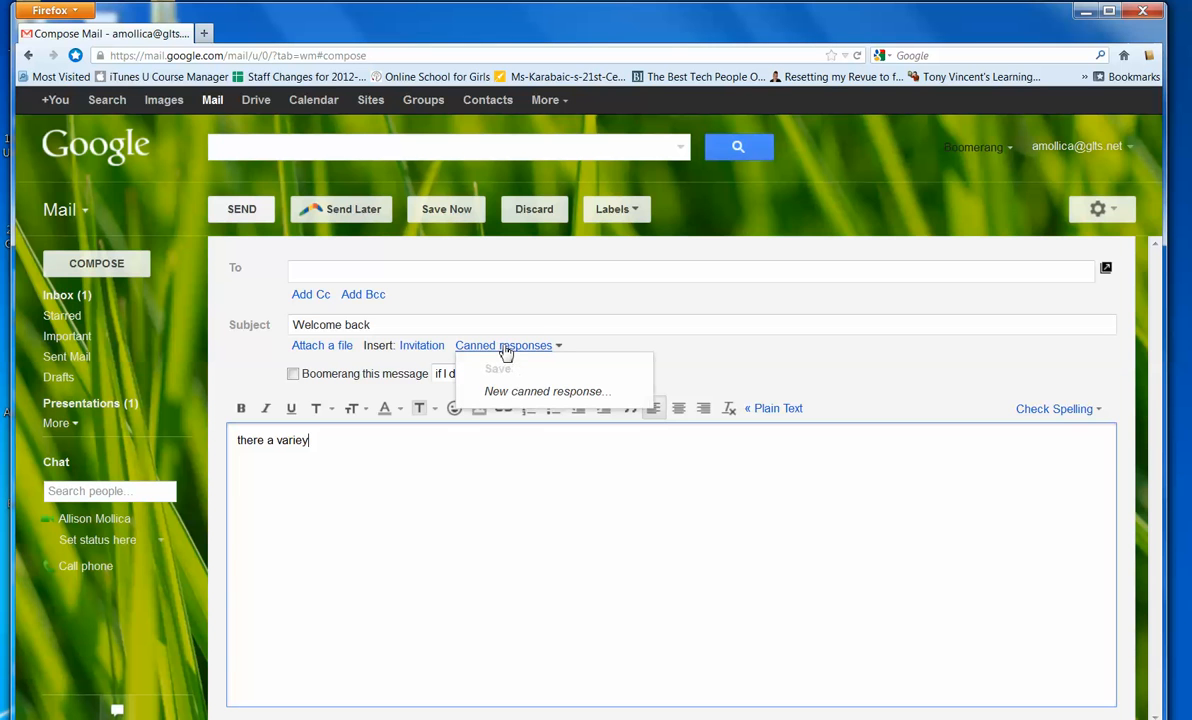
{"action": "left_click", "coordinate": [517, 391]}
{"action": "type", "text": "Welcome Back letter"}
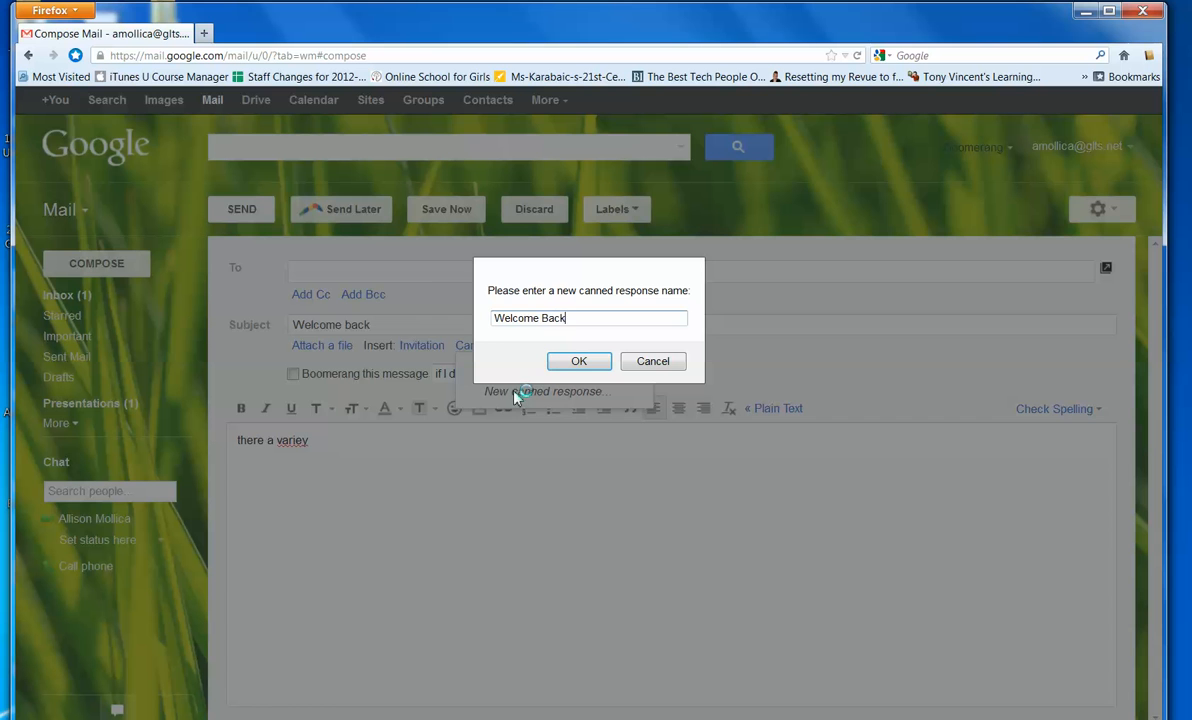
{"action": "left_click", "coordinate": [580, 362]}
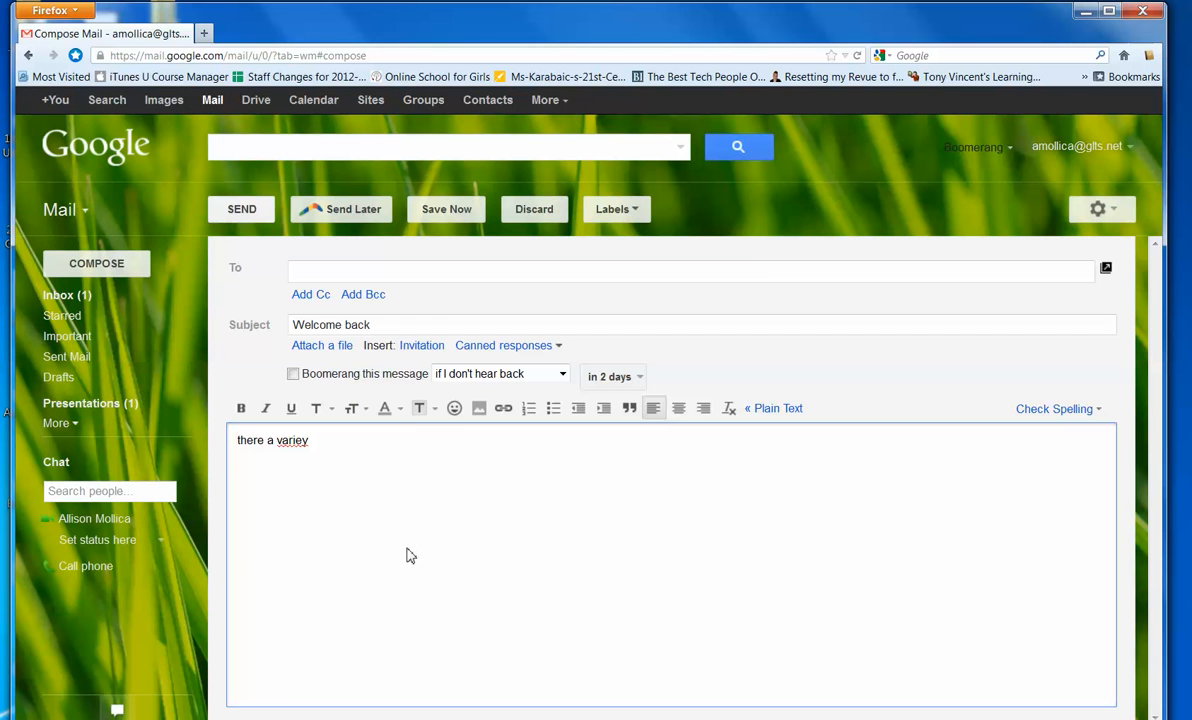
- Discard the draft, insert the Welcome Back letter into a new message, and return to the inbox
{"action": "left_click", "coordinate": [532, 212]}
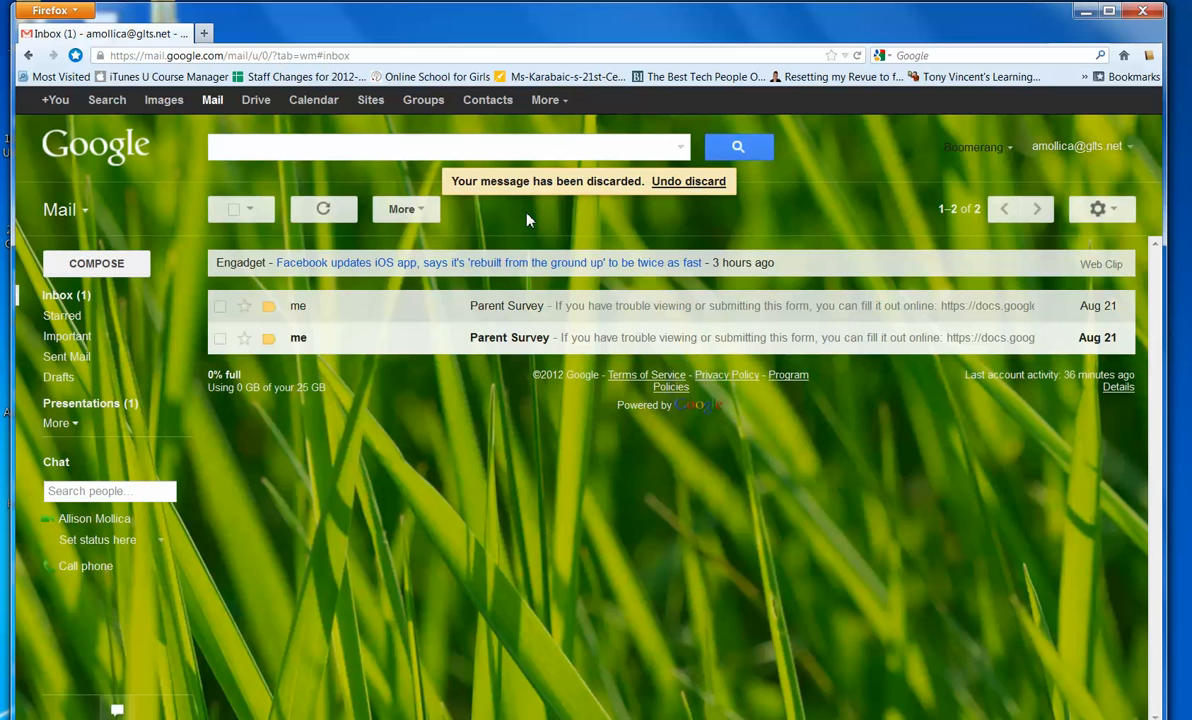
{"action": "left_click", "coordinate": [97, 272]}
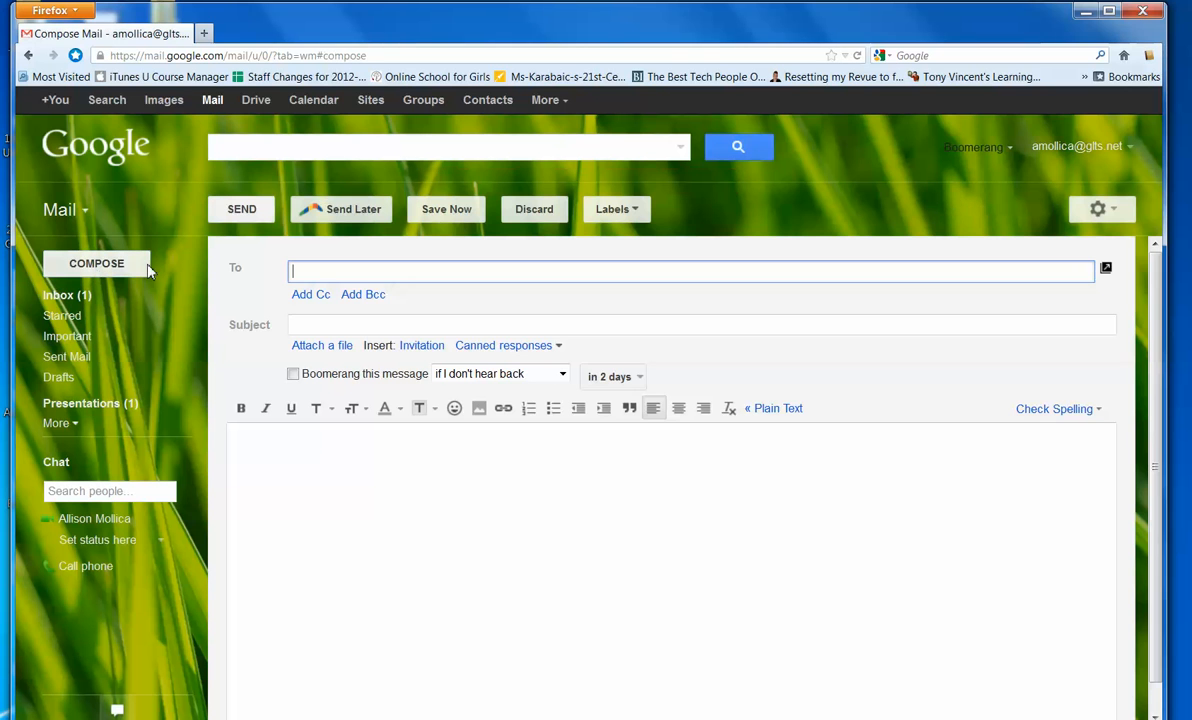
{"action": "left_click_drag", "start_coordinate": [519, 339], "coordinate": [517, 347]}
{"action": "left_click", "coordinate": [518, 349]}
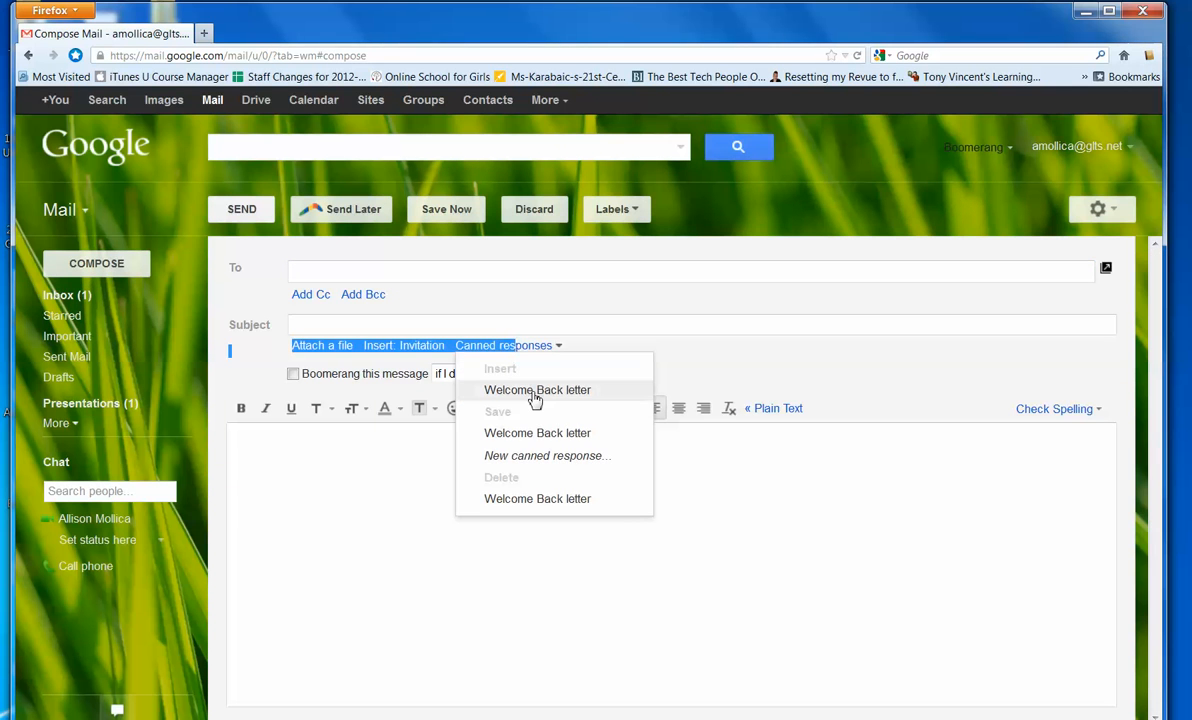
{"action": "left_click", "coordinate": [535, 392]}
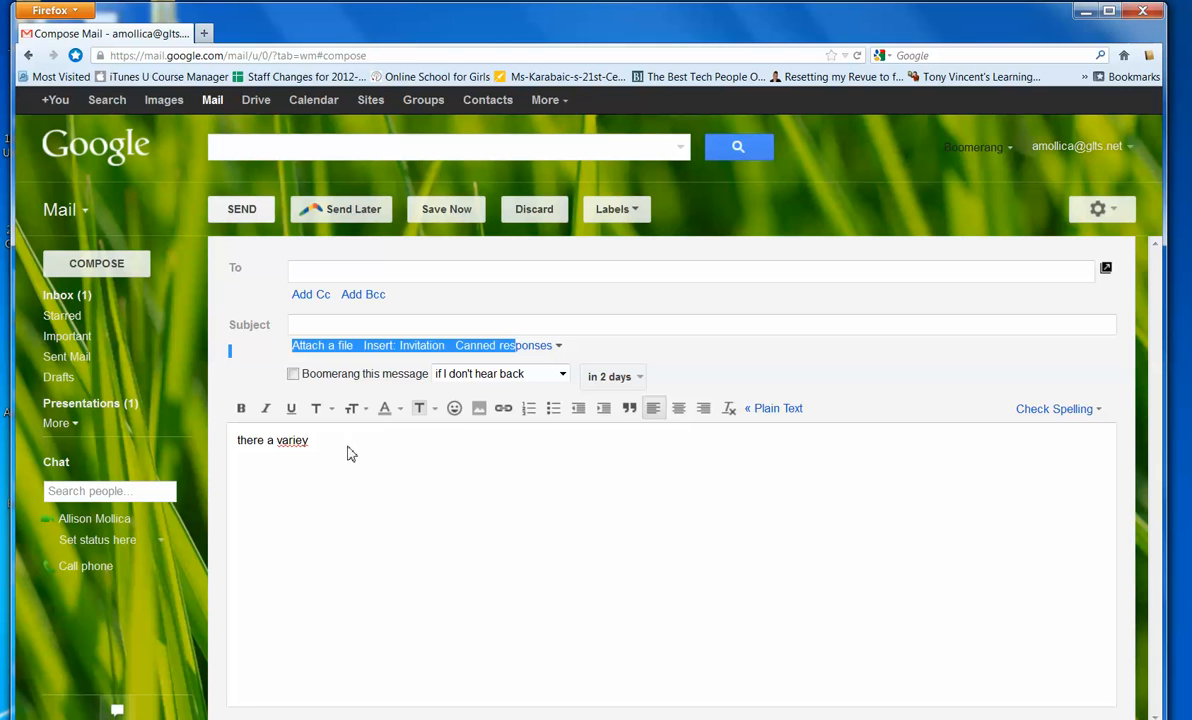
{"action": "left_click", "coordinate": [87, 297]}
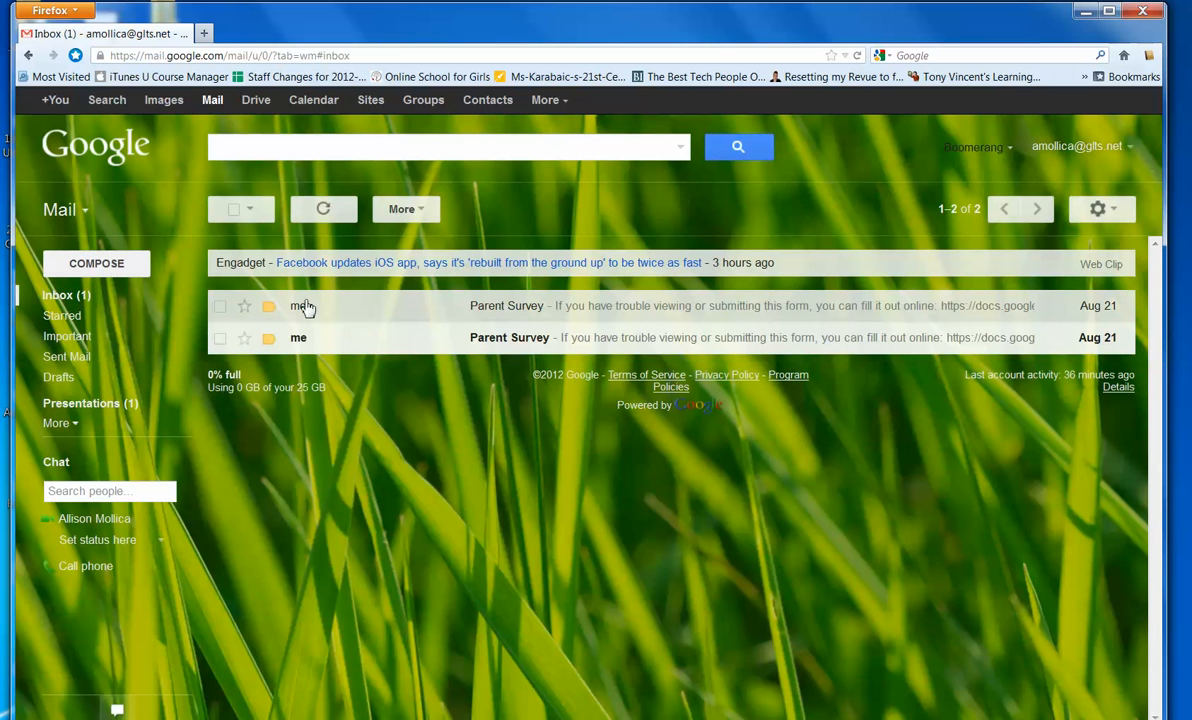
- Reply to the Parent Survey email using Send & Archive, then open the Settings page
{"action": "left_click", "coordinate": [549, 310]}
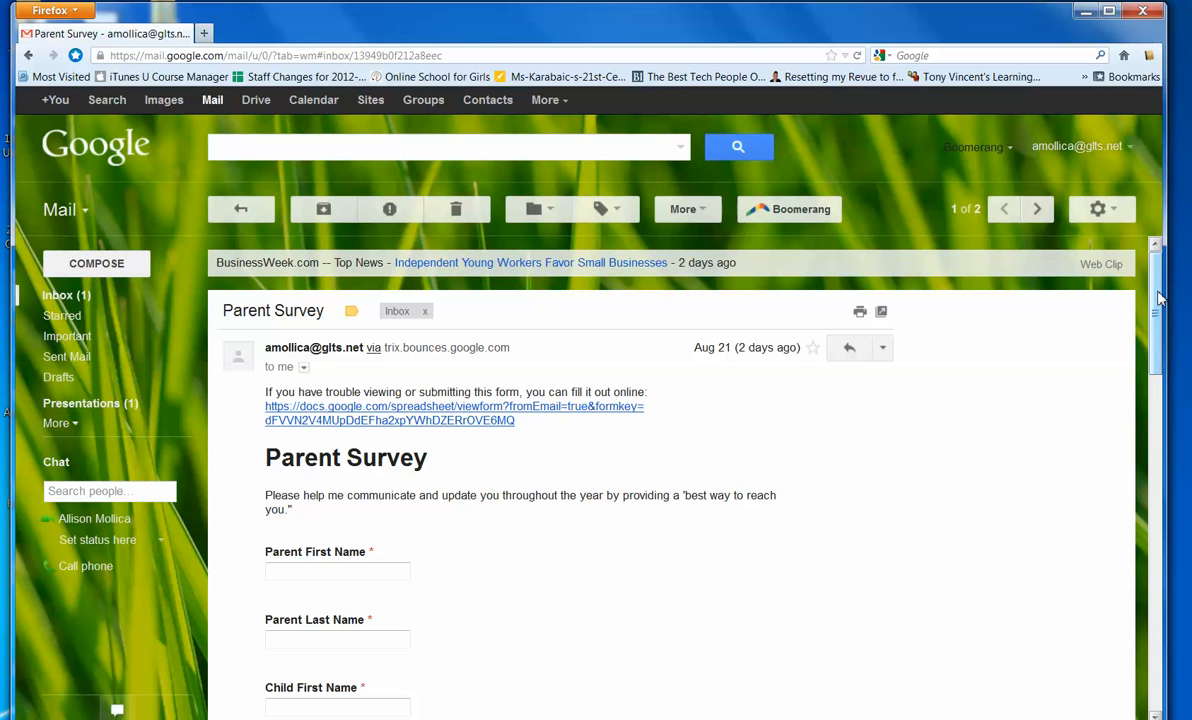
{"action": "left_click_drag", "start_coordinate": [1150, 290], "coordinate": [1175, 567]}
{"action": "scroll", "coordinate": [1178, 519], "scroll_direction": "up", "scroll_amount": 15}
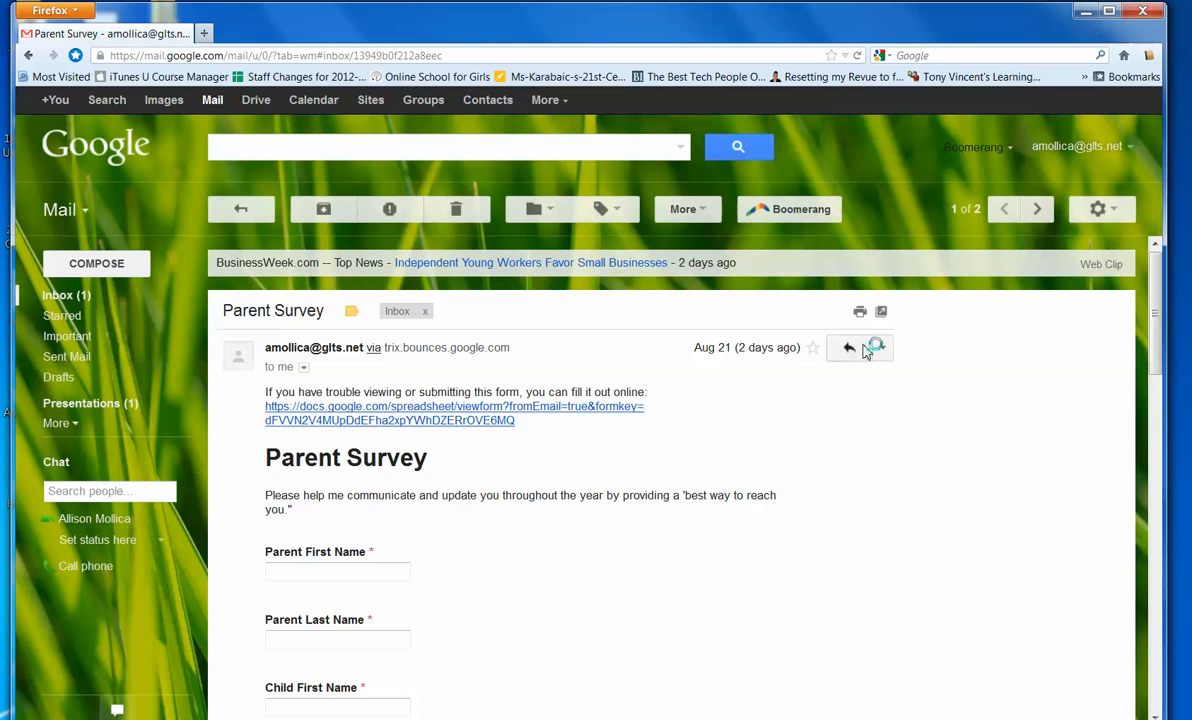
{"action": "left_click", "coordinate": [852, 347]}
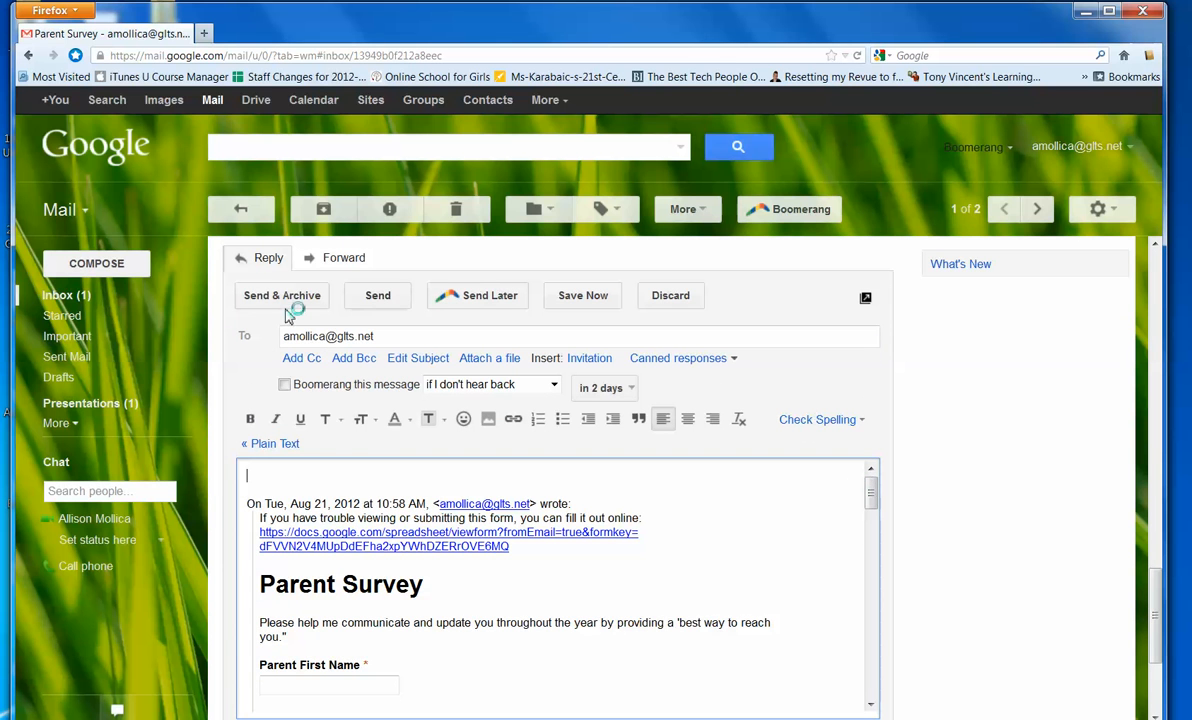
{"action": "left_click", "coordinate": [285, 305]}
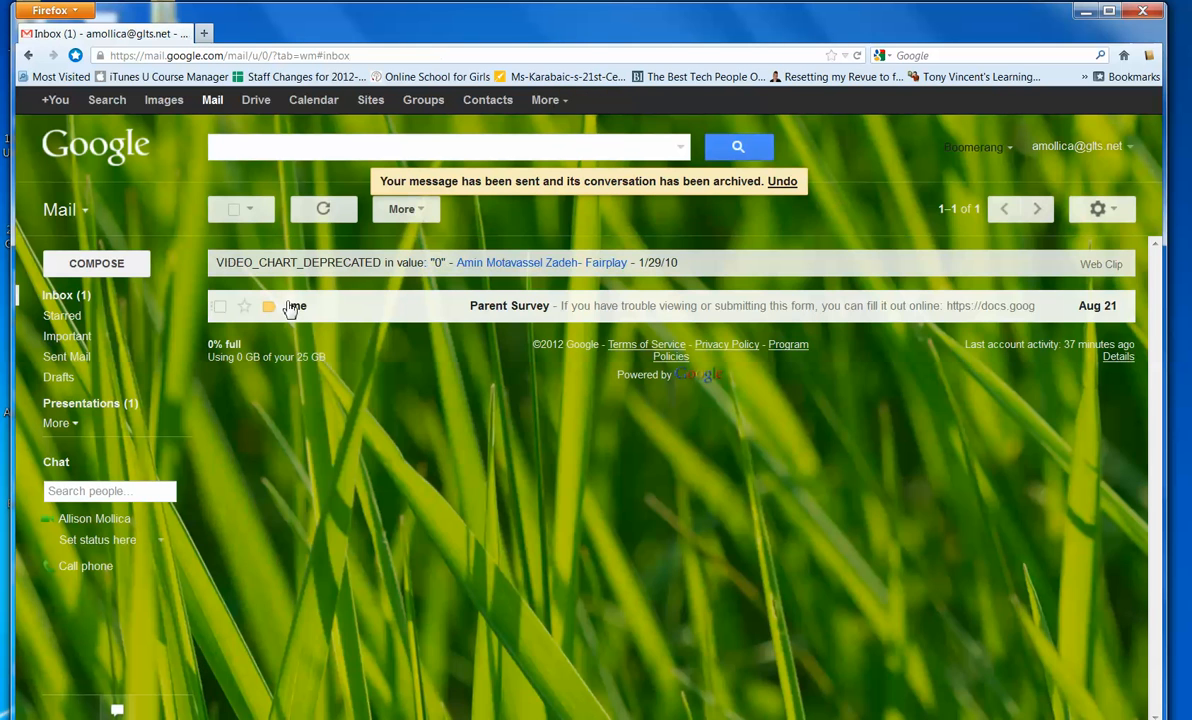
{"action": "left_click", "coordinate": [1110, 211]}
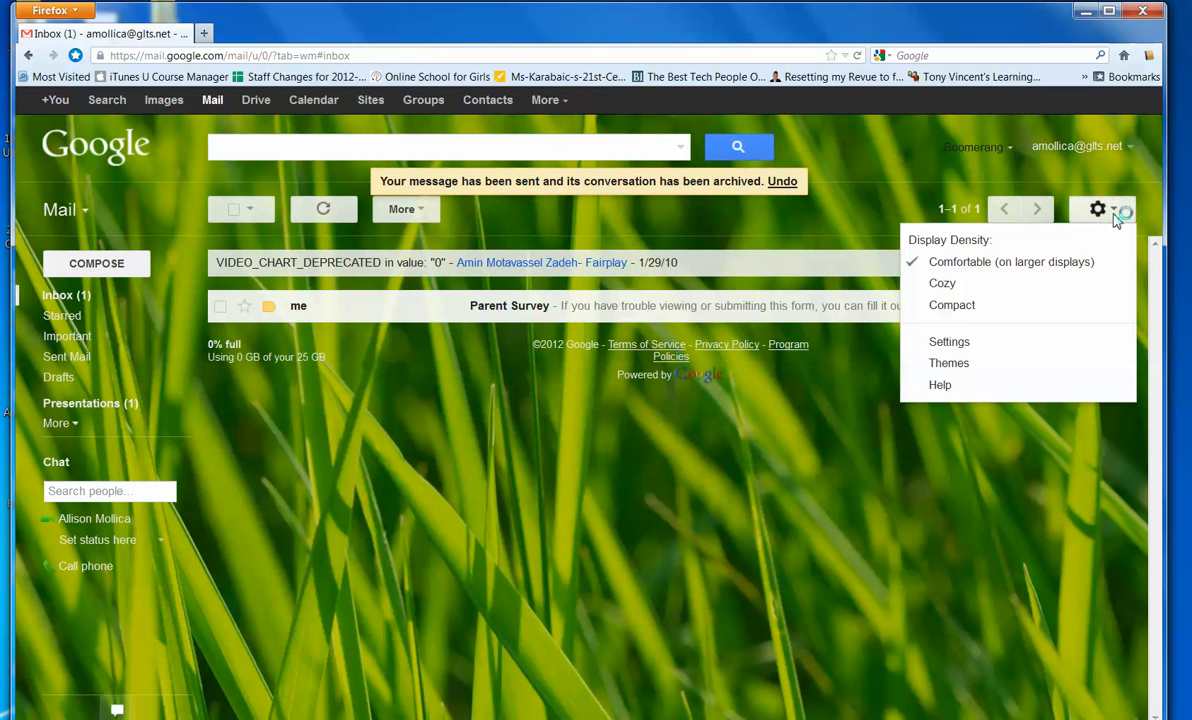
{"action": "left_click", "coordinate": [953, 345]}
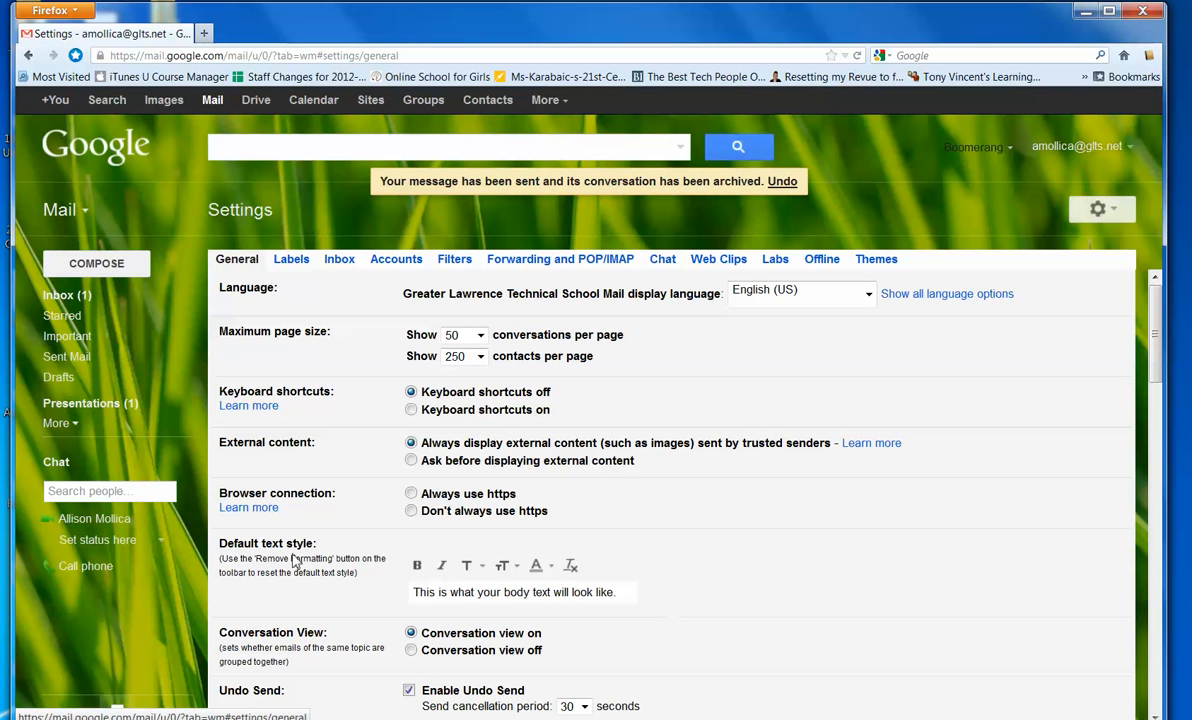
- Set the default text style to bold, Wide font and red colour, and save the changes
{"action": "left_click", "coordinate": [417, 566]}
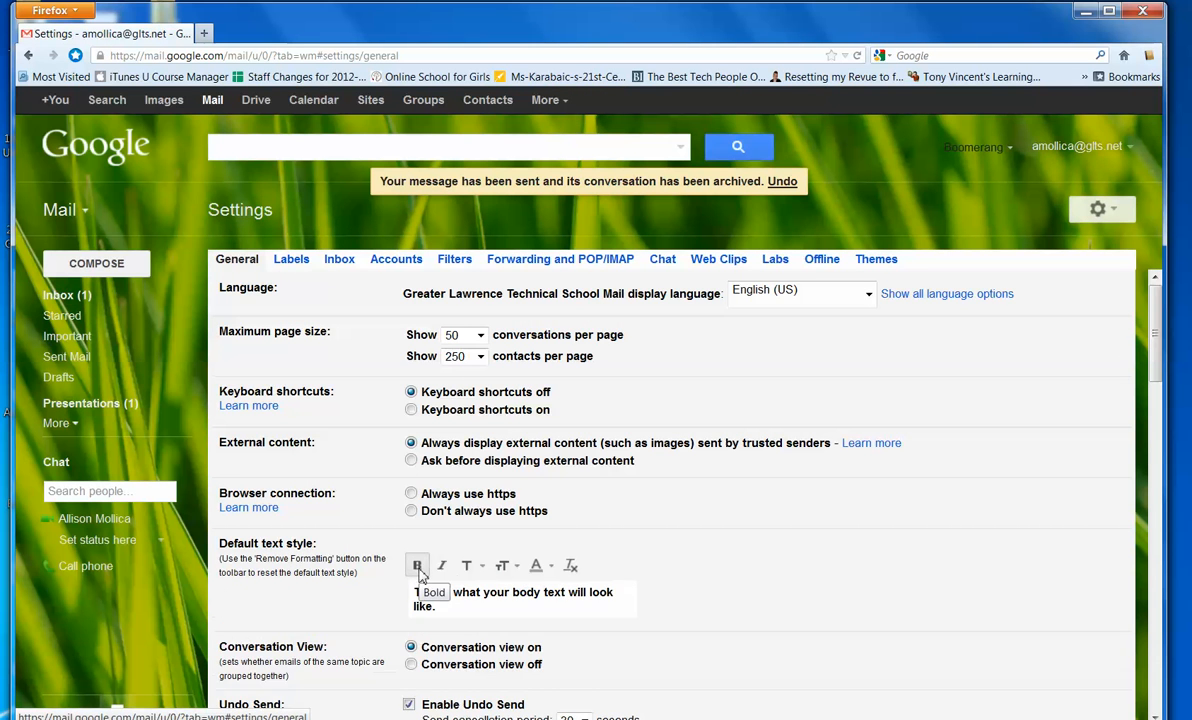
{"action": "left_click", "coordinate": [464, 567]}
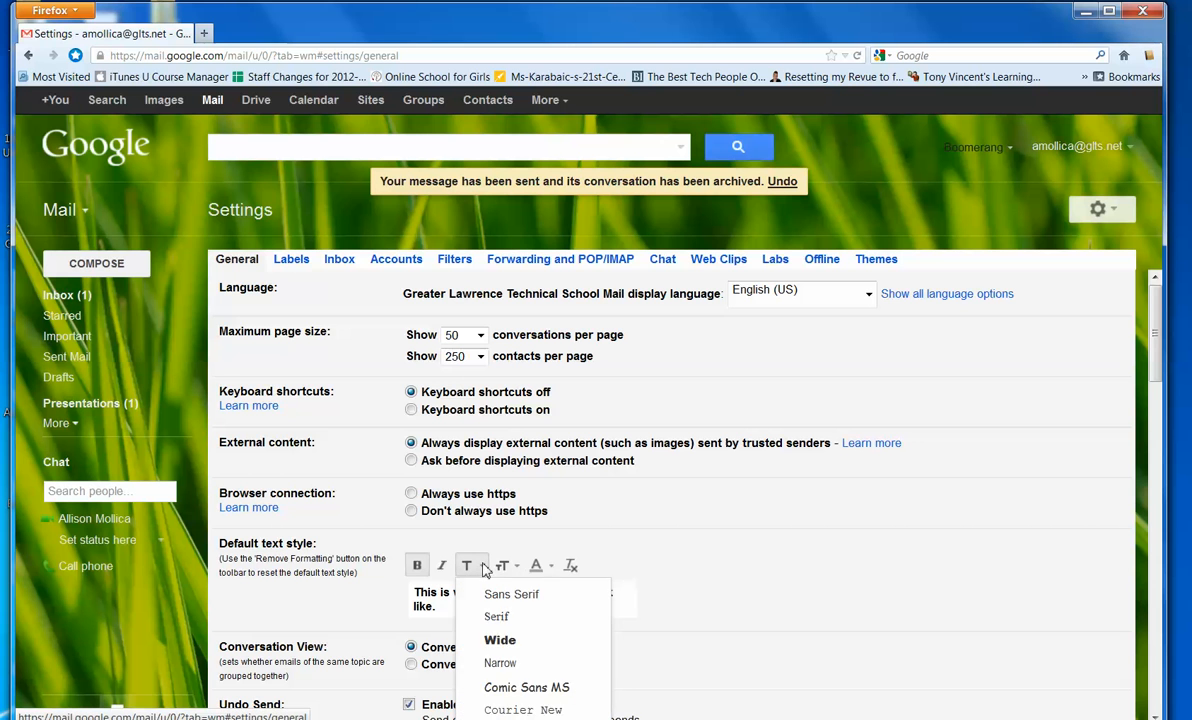
{"action": "left_click", "coordinate": [505, 643]}
{"action": "left_click", "coordinate": [536, 566]}
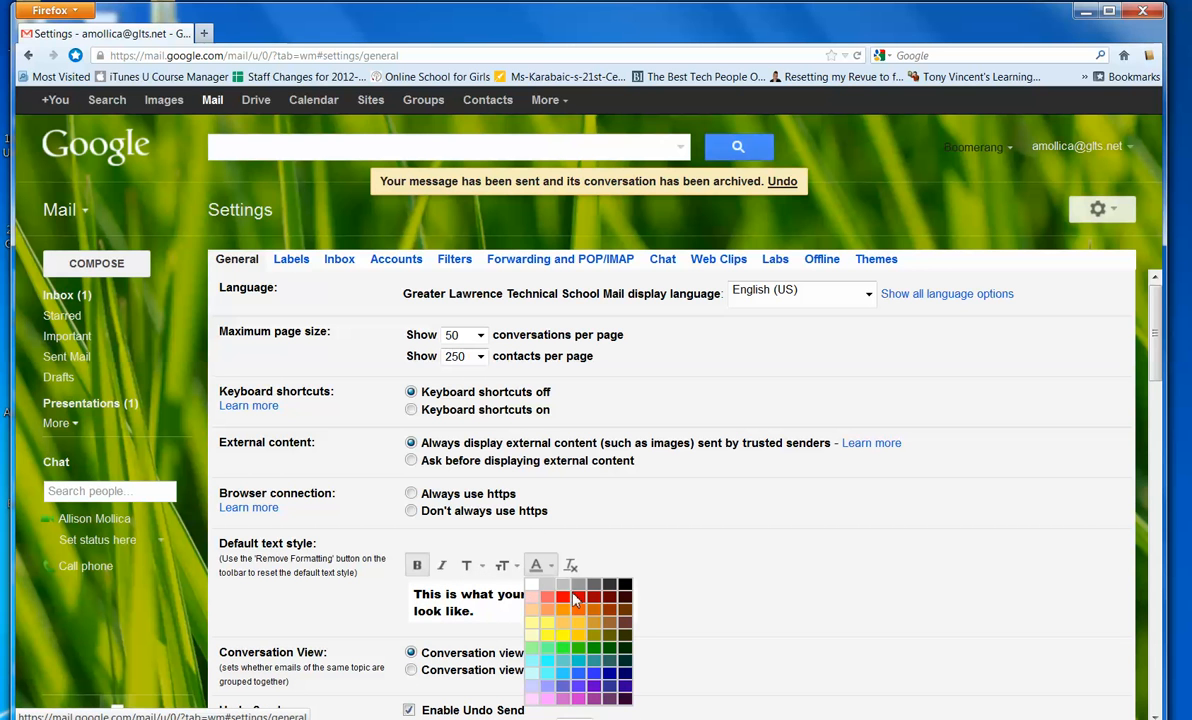
{"action": "left_click", "coordinate": [577, 600]}
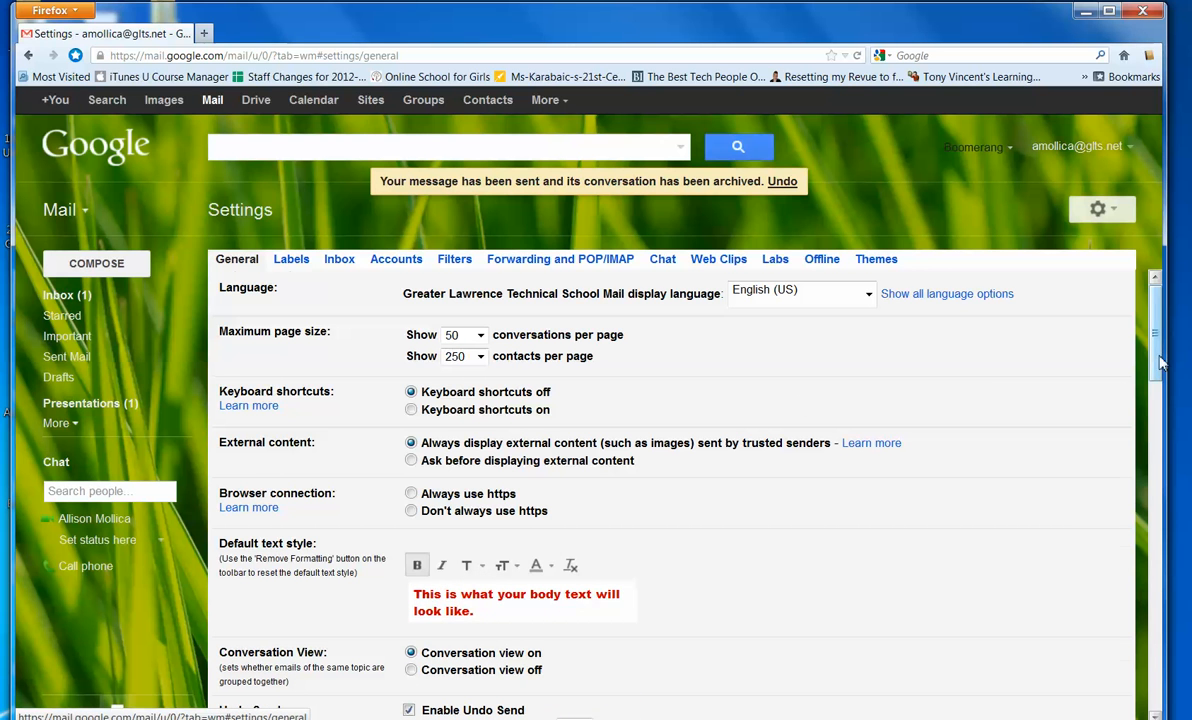
{"action": "scroll", "coordinate": [1078, 358], "scroll_direction": "down", "scroll_amount": 15}
{"action": "left_click", "coordinate": [618, 483]}
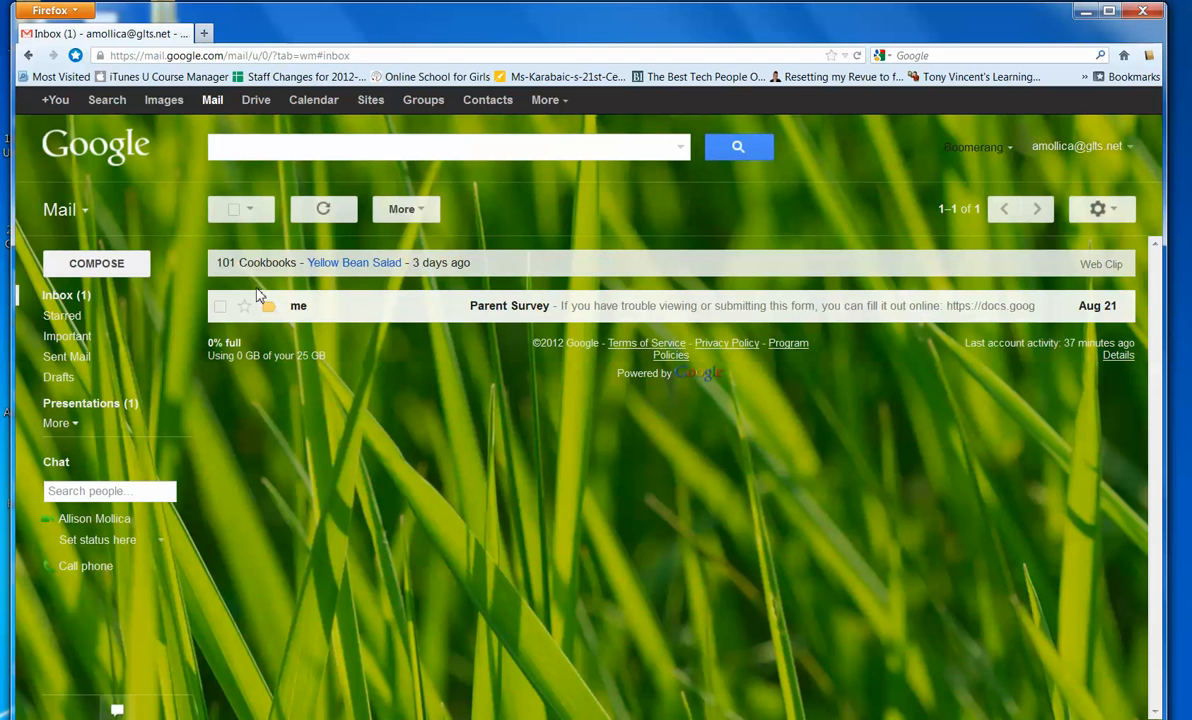
- Compose a test message with body text 'lkjl;kj;' to check the styling, then discard it
{"action": "left_click", "coordinate": [110, 263]}
{"action": "left_click", "coordinate": [313, 471]}
{"action": "type", "text": "lkjl;kj;"}
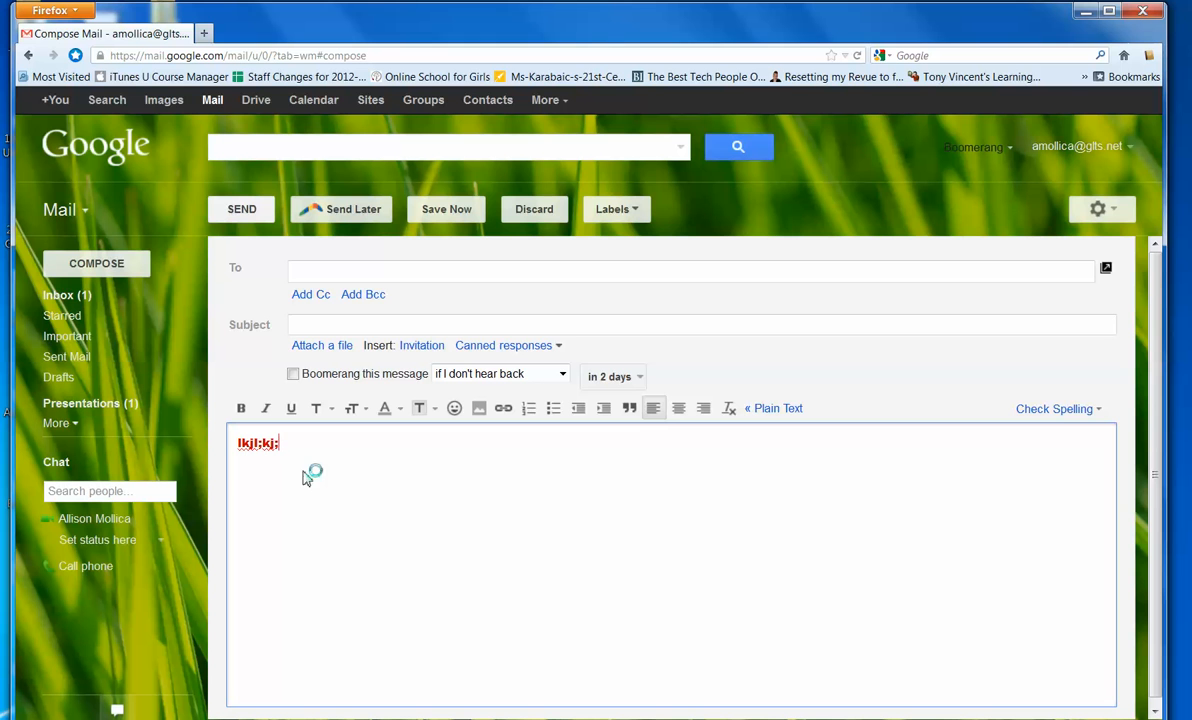
{"action": "left_click", "coordinate": [534, 209]}
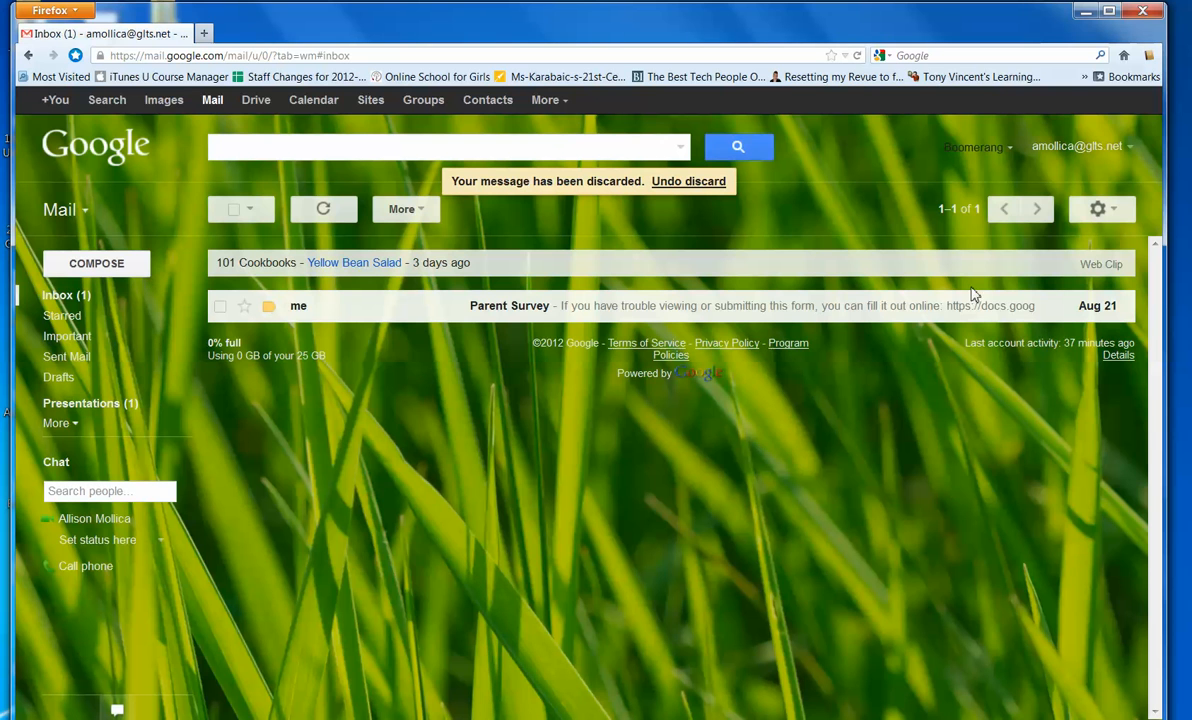
- Review the enabled labs on the Labs settings page, then return to the 'Gmail Basics' slide presentation
{"action": "left_click", "coordinate": [1093, 216]}
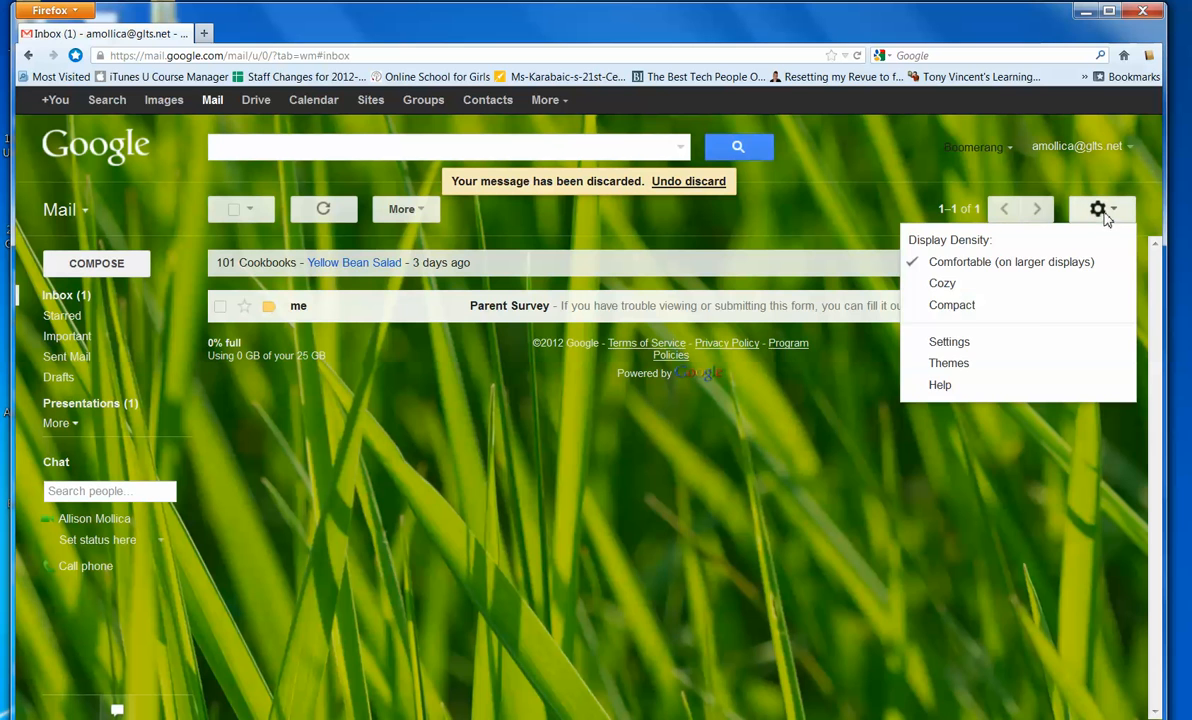
{"action": "left_click", "coordinate": [1027, 345]}
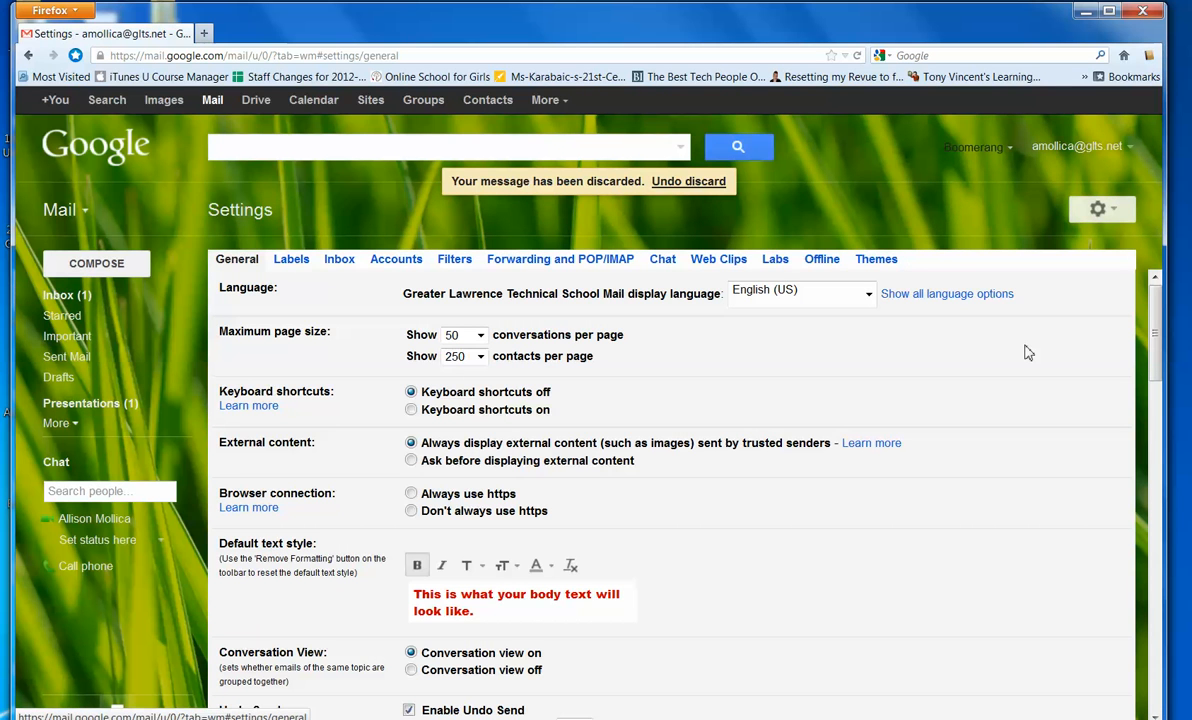
{"action": "left_click", "coordinate": [784, 262]}
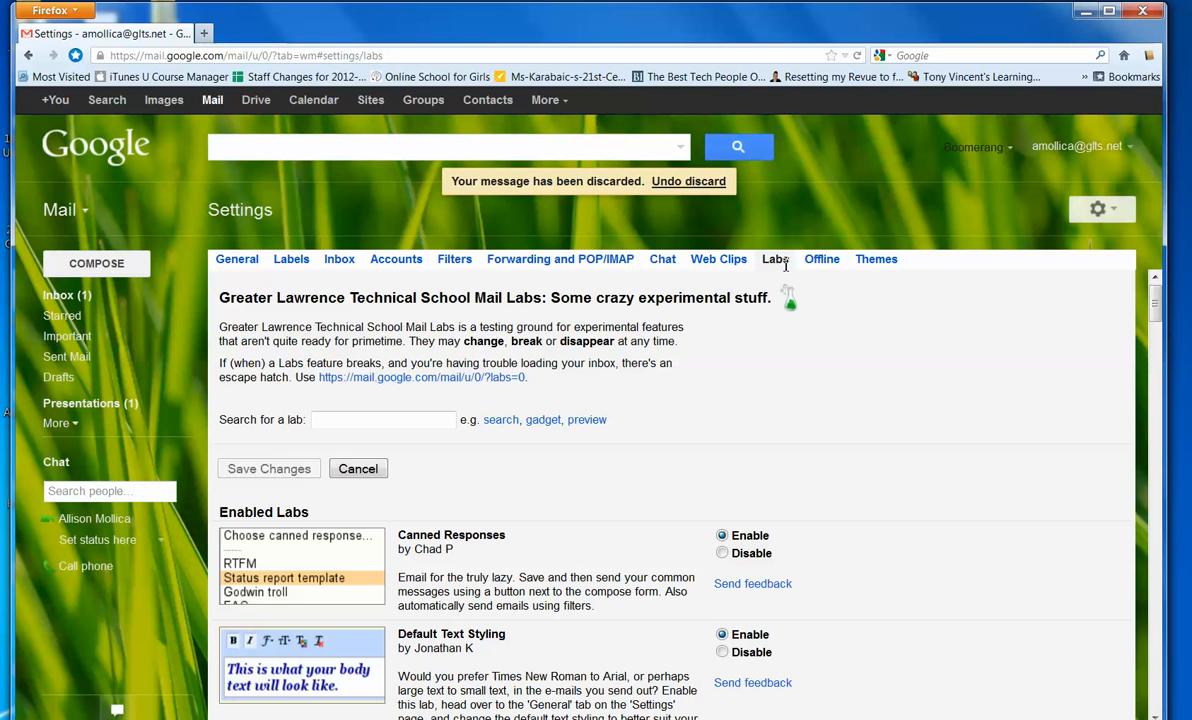
{"action": "mouse_move", "coordinate": [1155, 310]}
{"action": "left_mouse_down"}
{"action": "mouse_move", "coordinate": [1156, 360]}
{"action": "mouse_move", "coordinate": [1154, 290]}
{"action": "left_mouse_up"}
{"action": "left_click", "coordinate": [350, 718]}
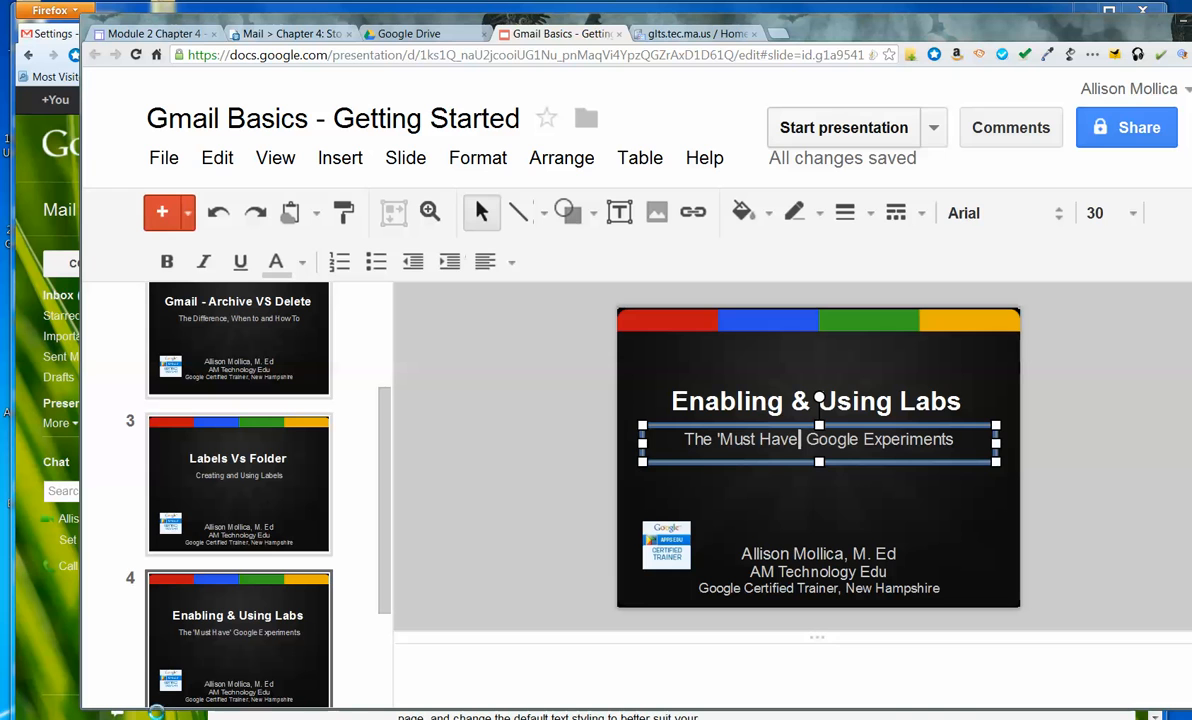